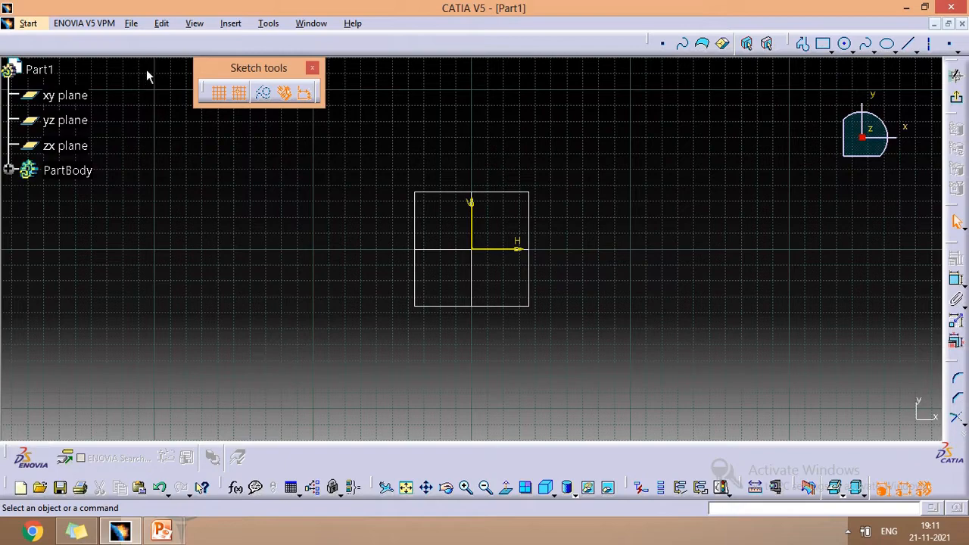
- Zoom in on the sketch and toggle the sketcher grid display off and back on
left_click(219, 95)
left_click(219, 94)
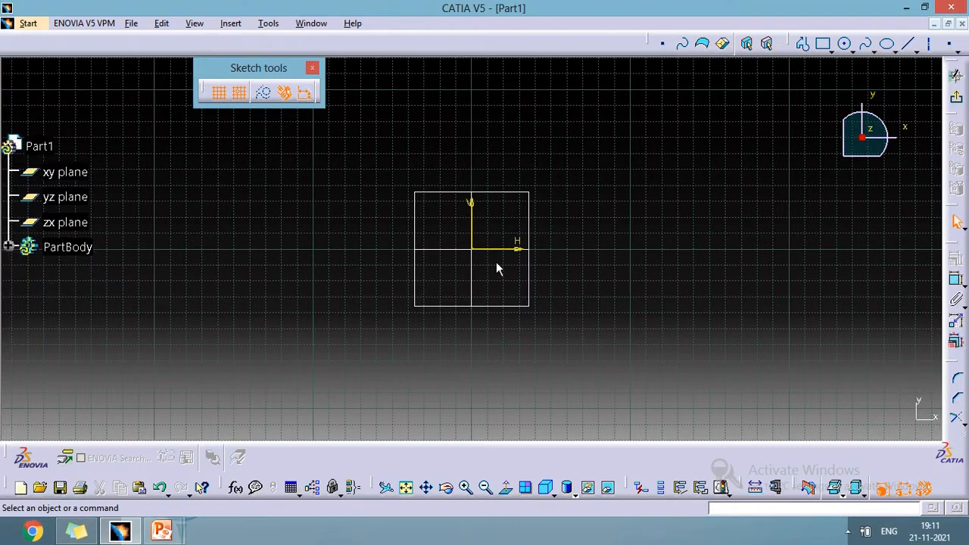
left_click(467, 488)
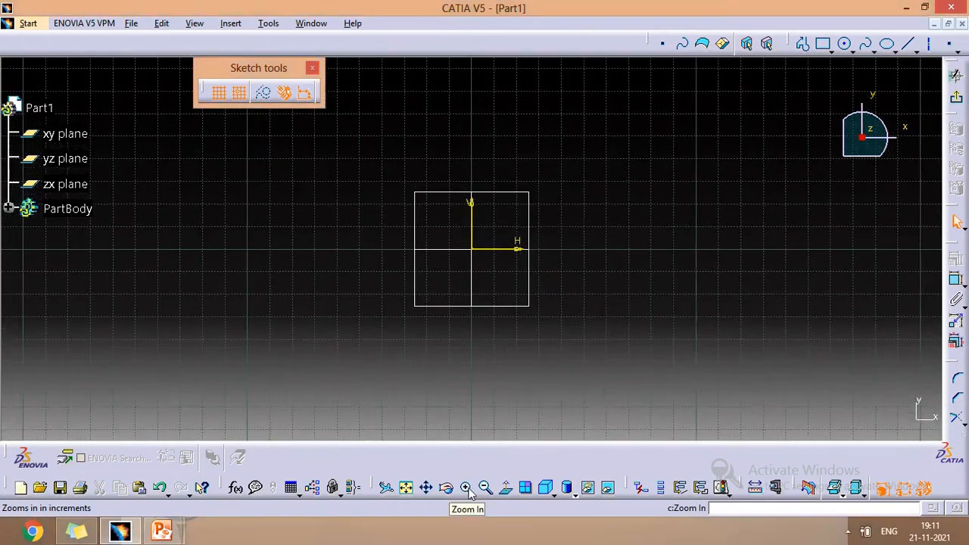
left_click(467, 489)
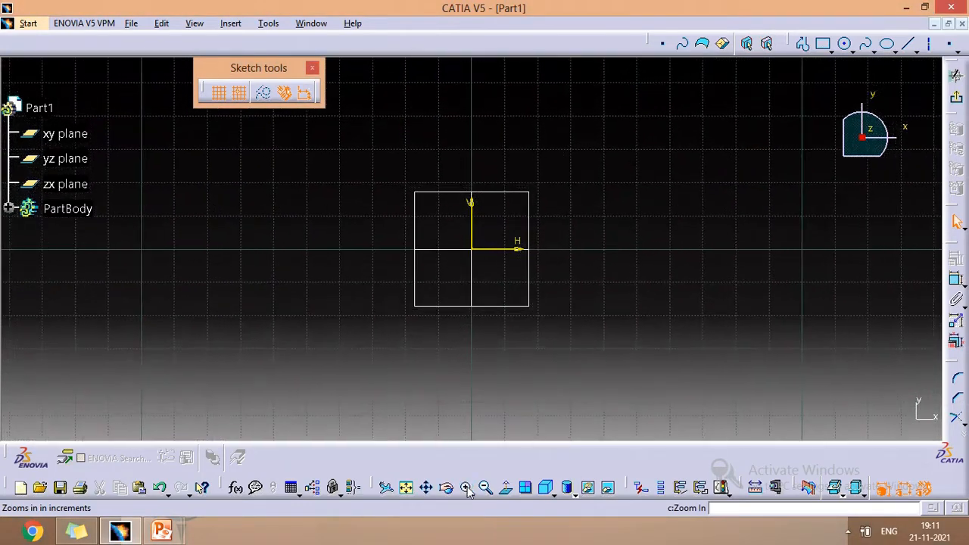
left_click(467, 488)
left_click(467, 488)
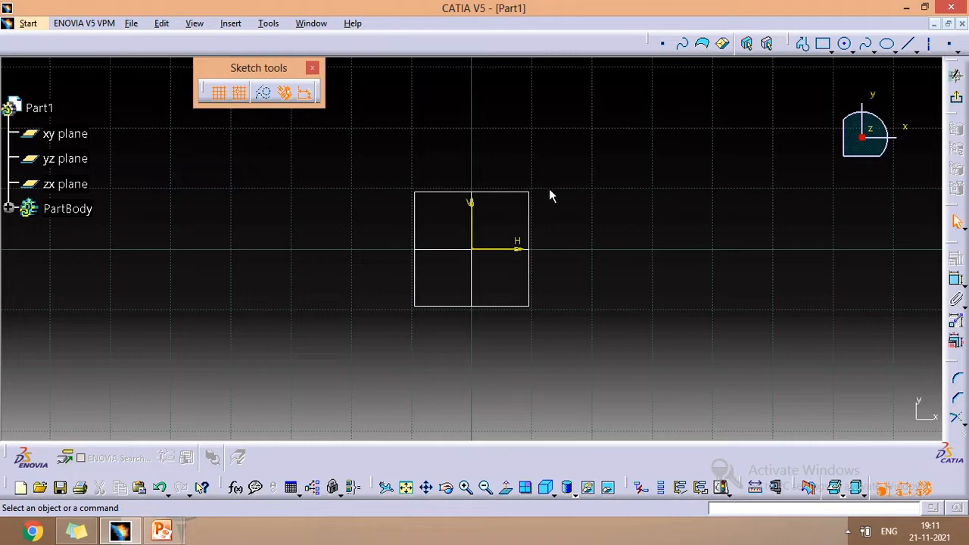
left_click(219, 92)
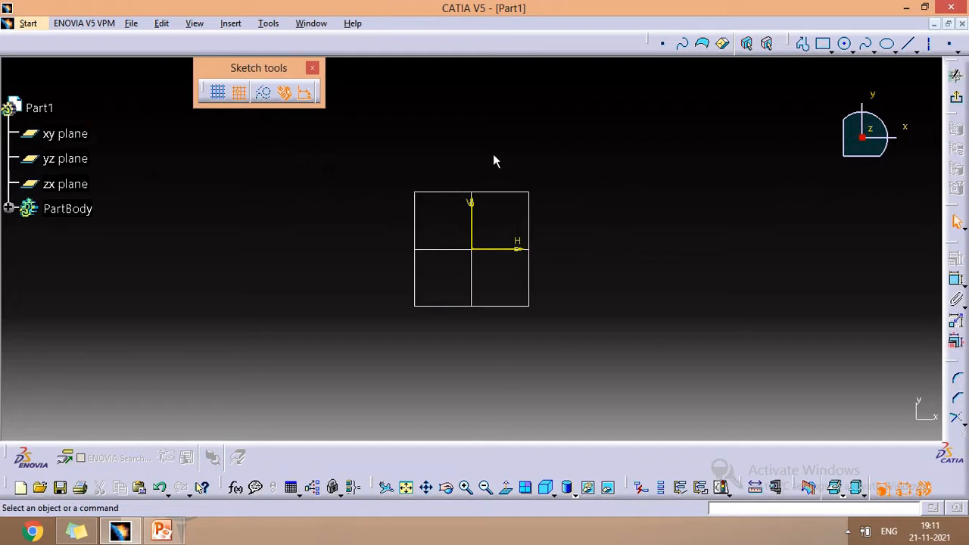
left_click(218, 97)
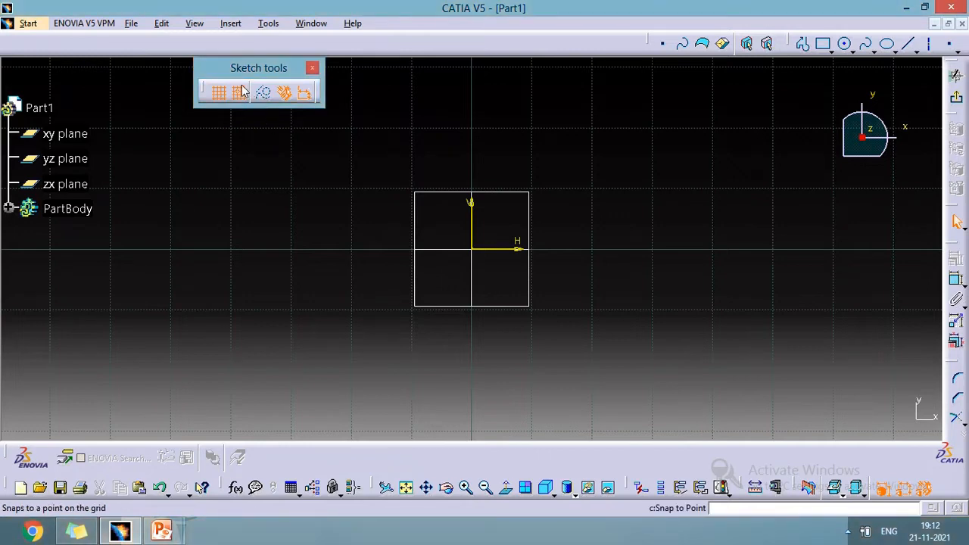
- With snap to point on, draw a closed profile from the origin through (10, 0), (20, 10), (10, 20) and (0, 10)
left_click(801, 43)
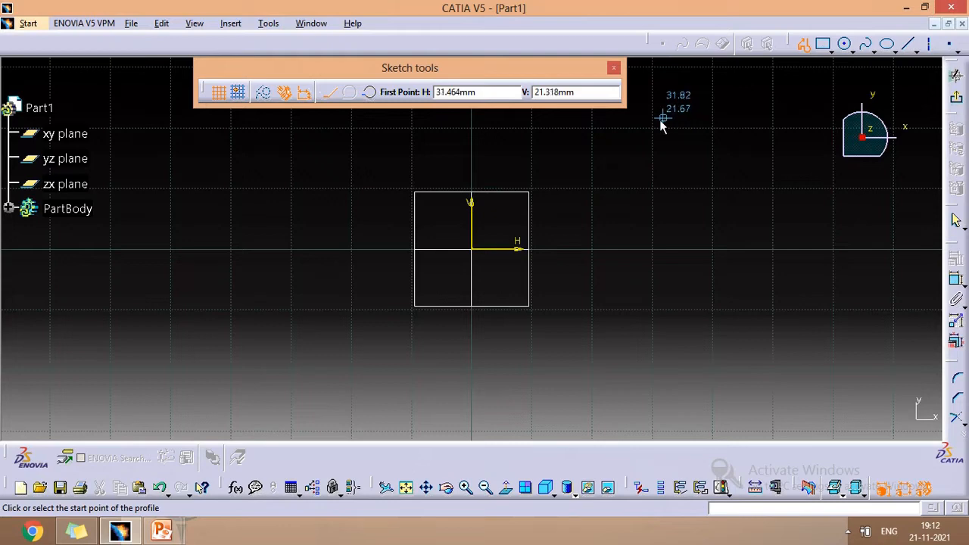
left_click(805, 46)
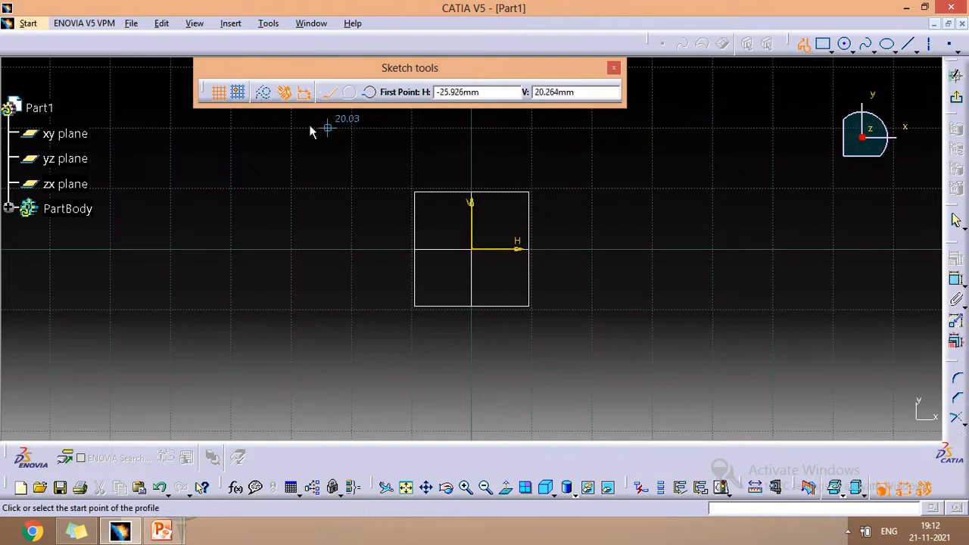
left_click(237, 92)
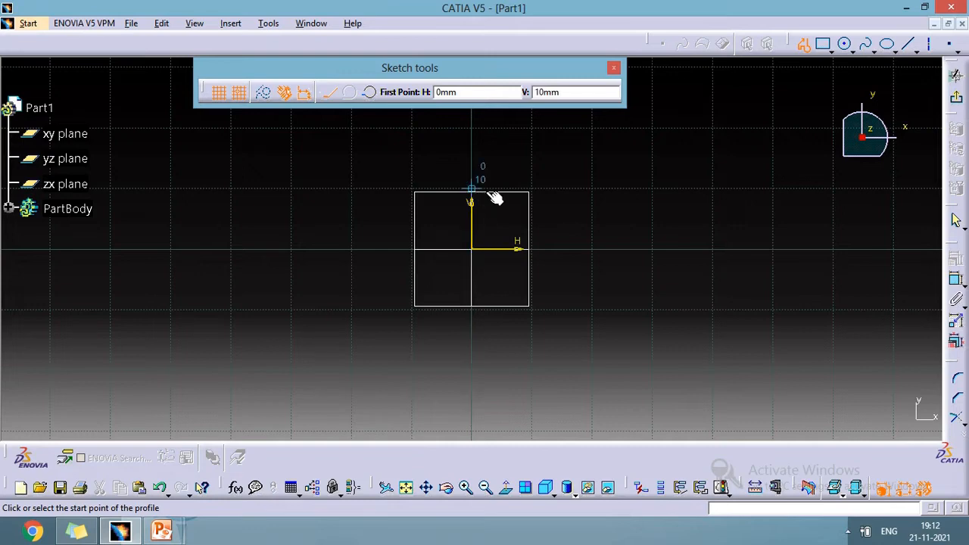
left_click(472, 250)
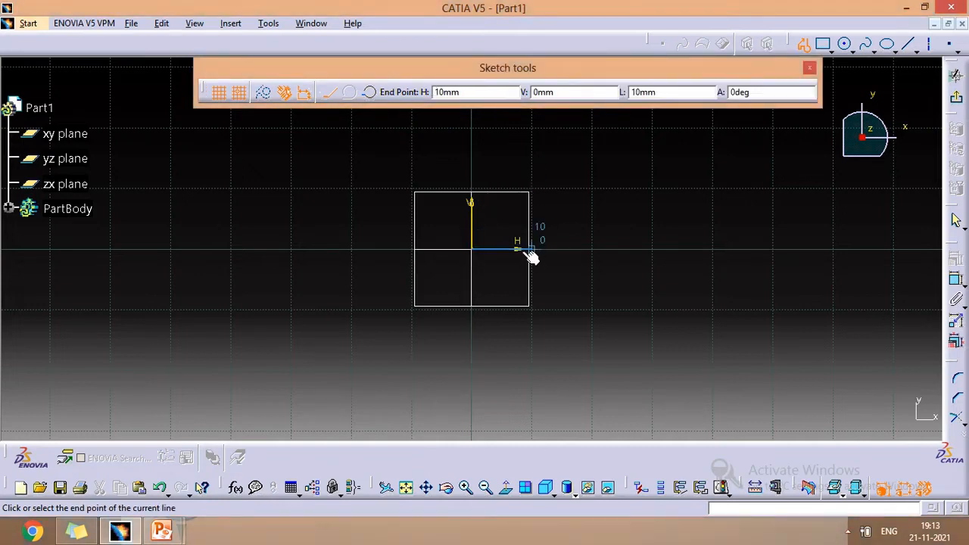
left_click(530, 250)
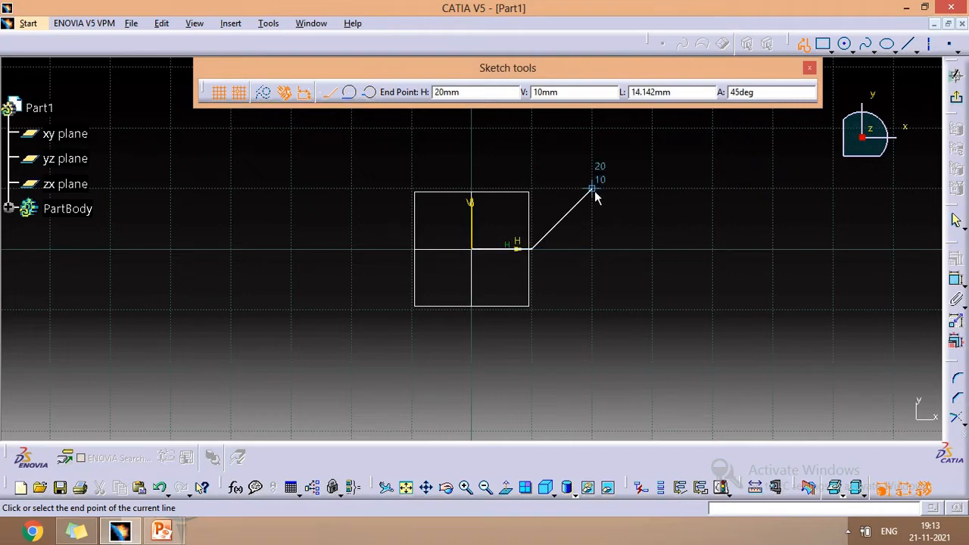
left_click(592, 189)
left_click(533, 129)
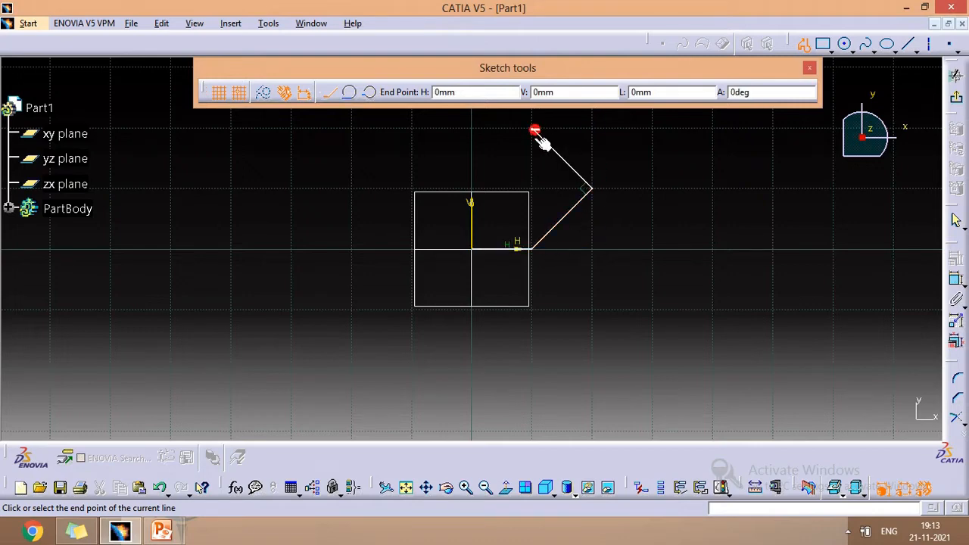
left_click(473, 189)
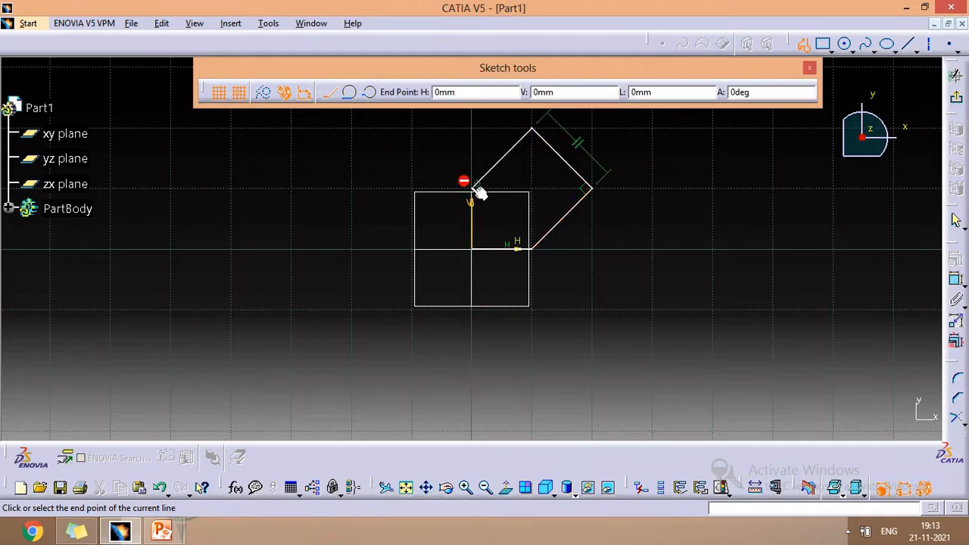
left_click(474, 248)
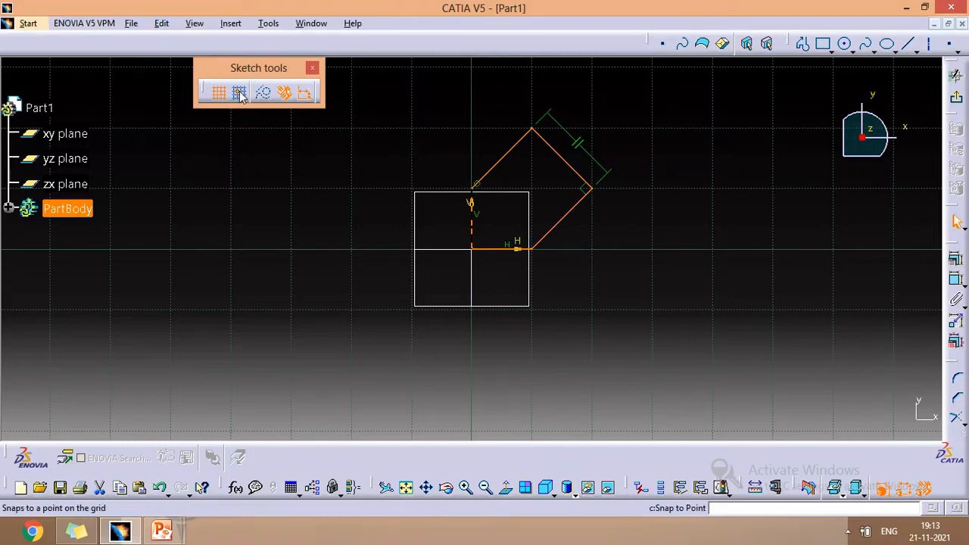
- Draw a second closed five-sided profile left of the origin, starting at about (-30, 0) and going down to about (-40, -20)
left_click(804, 46)
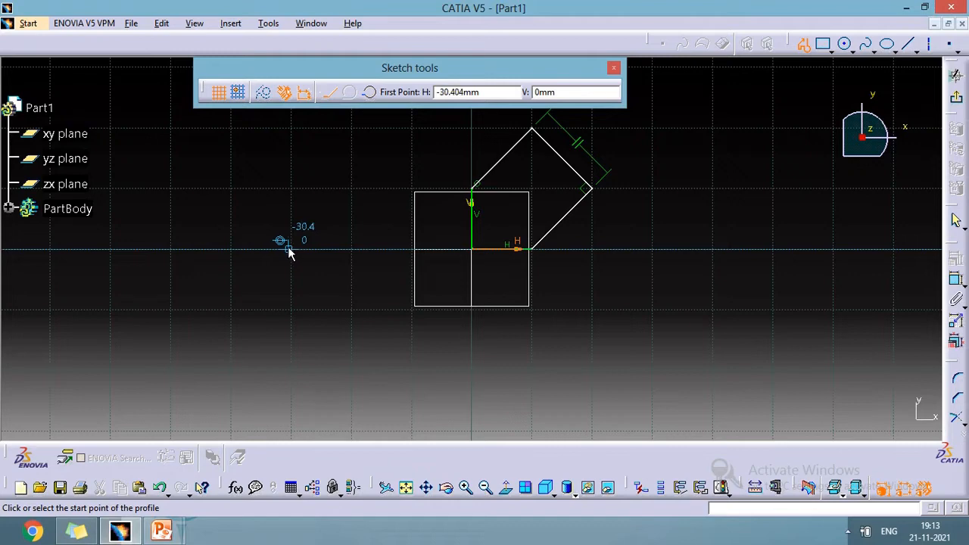
left_click(293, 249)
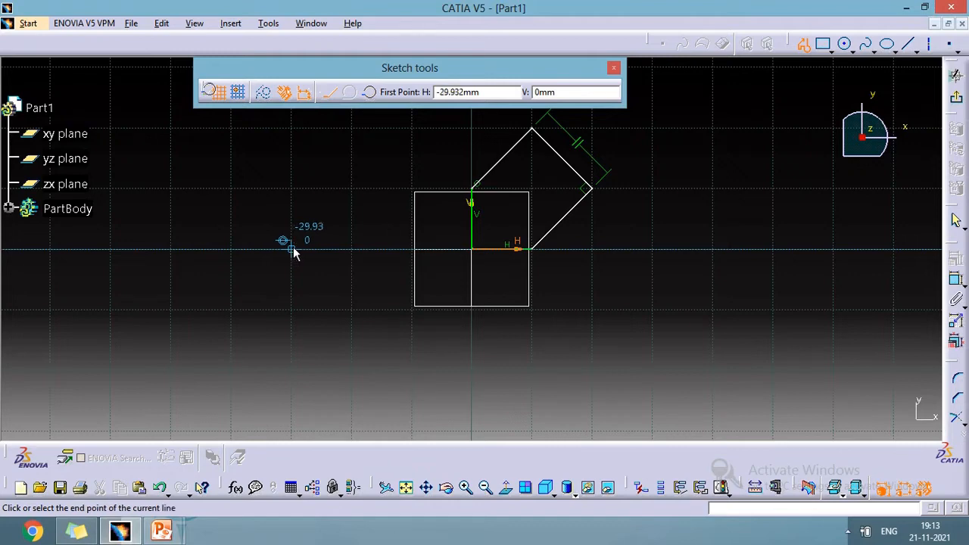
left_click(292, 311)
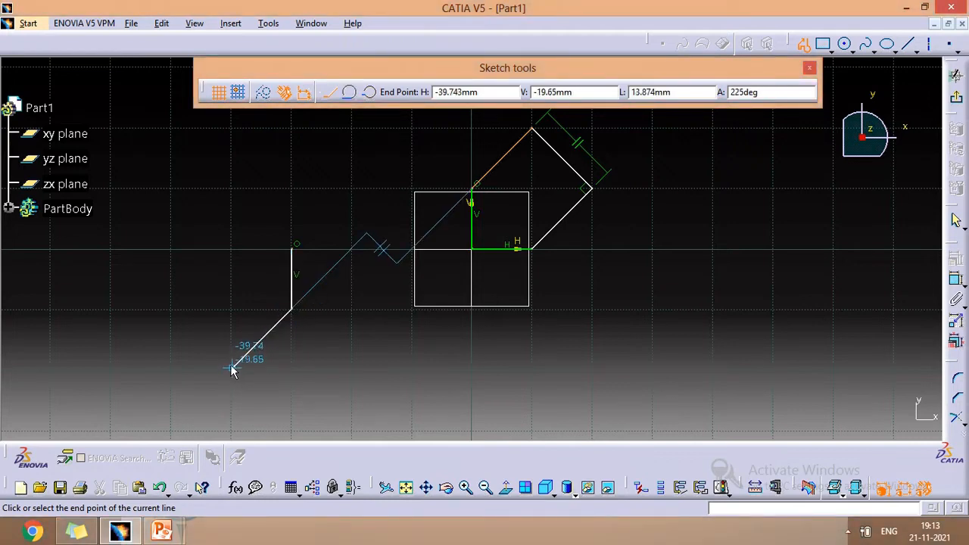
left_click(232, 368)
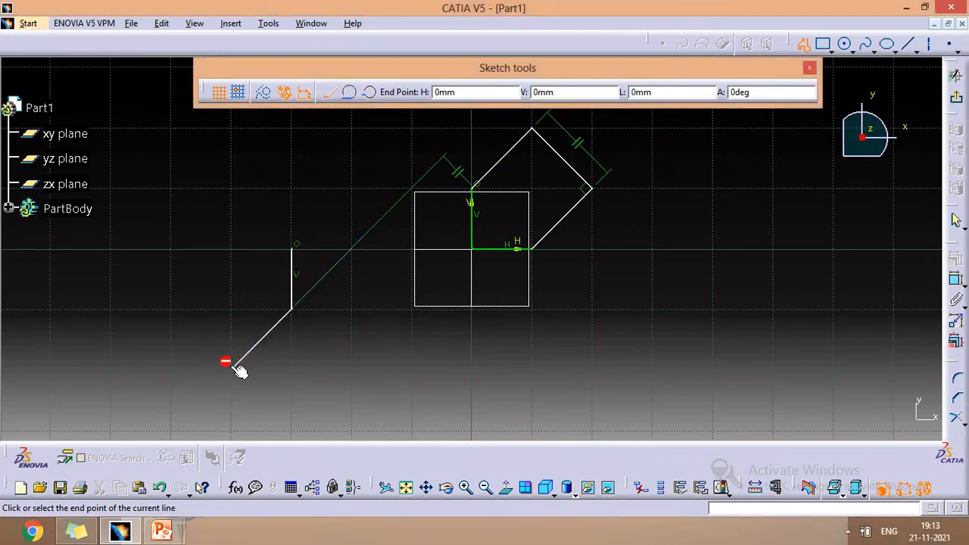
left_click(173, 310)
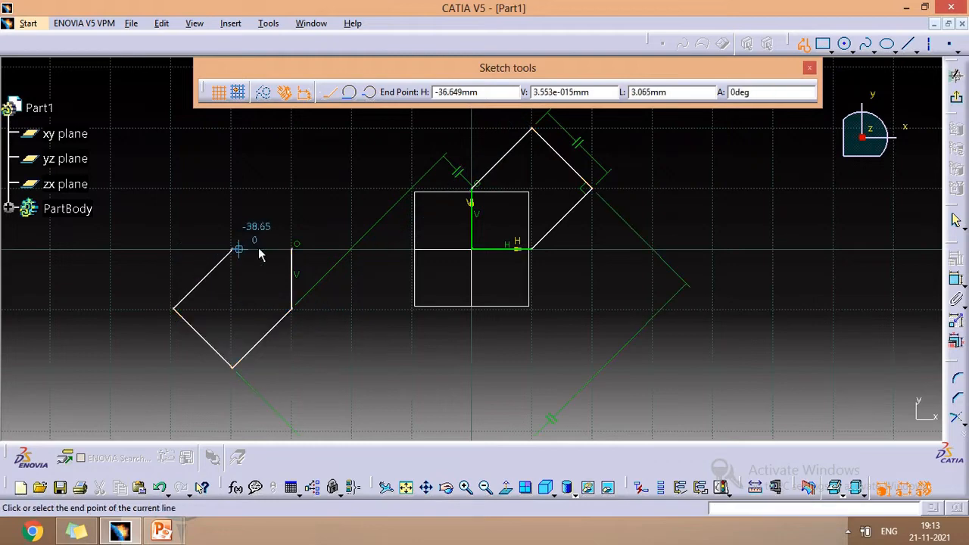
left_click(293, 251)
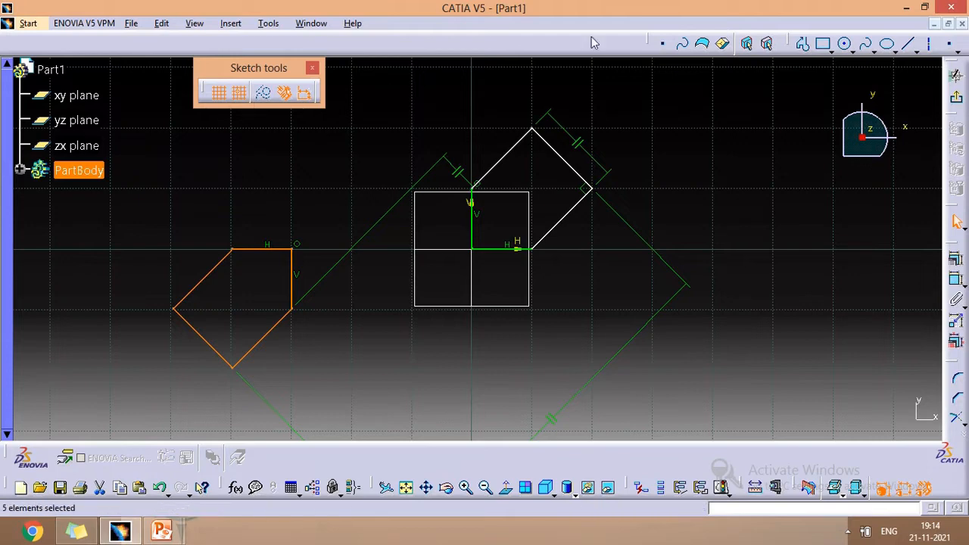
- Draw a profile line from (50, 0) down to (60, -10) right of the origin, ending the profile there
left_click(804, 43)
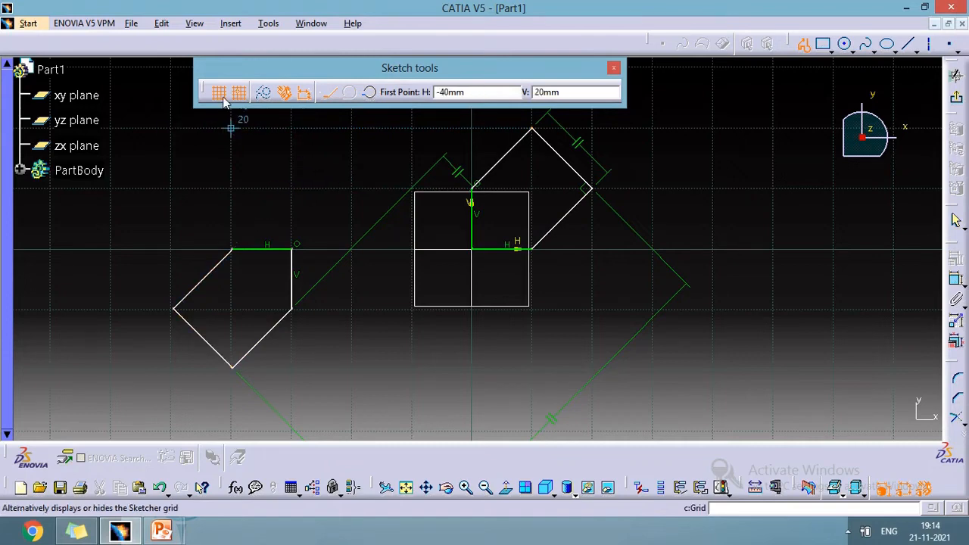
left_click(773, 249)
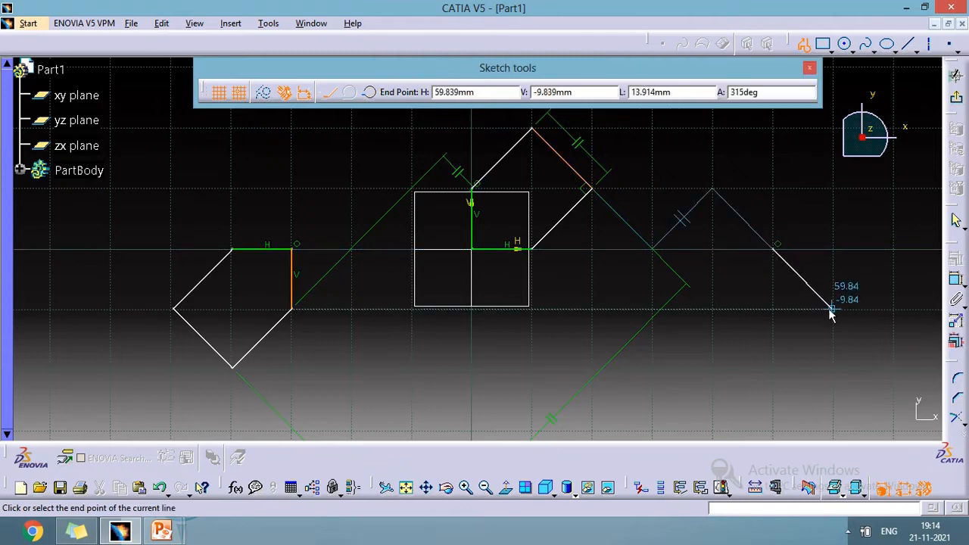
left_click(831, 308)
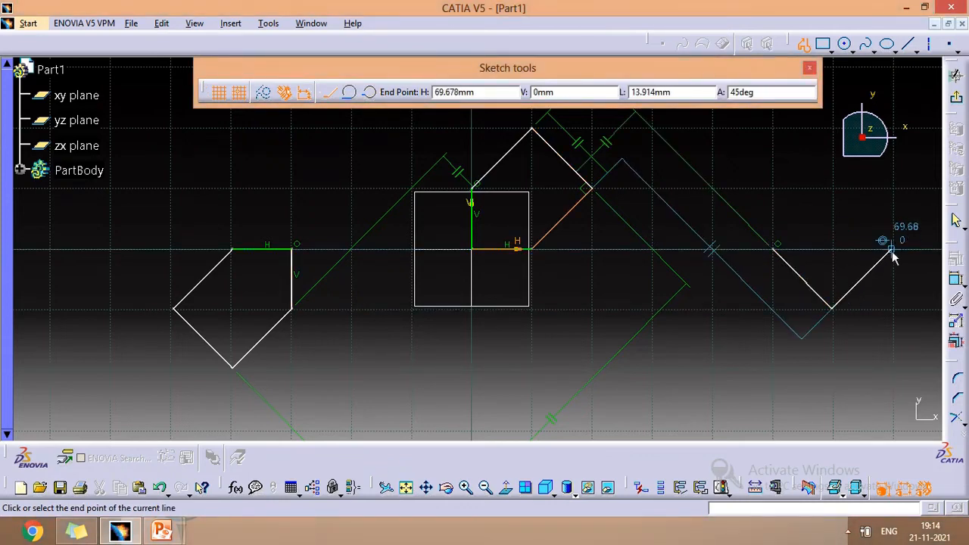
left_click(902, 258)
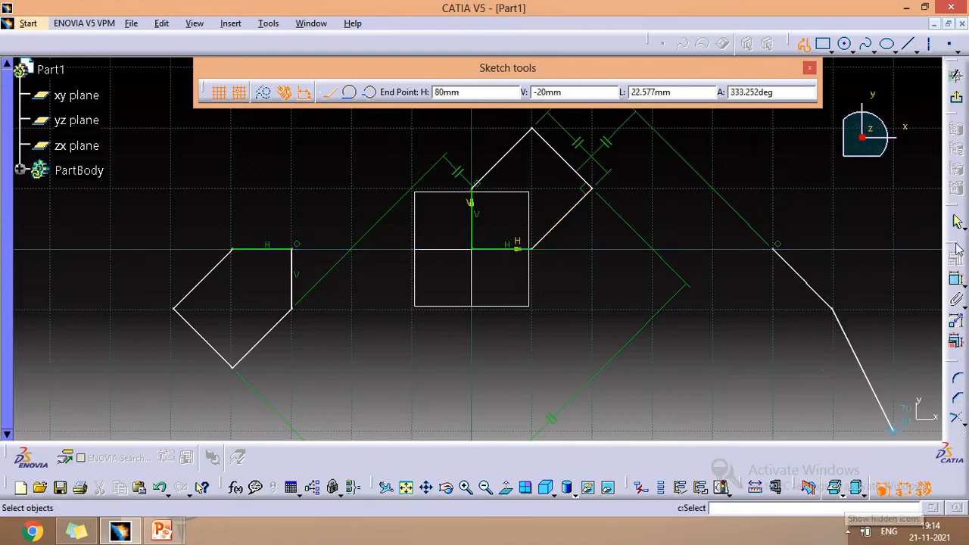
left_click(833, 307)
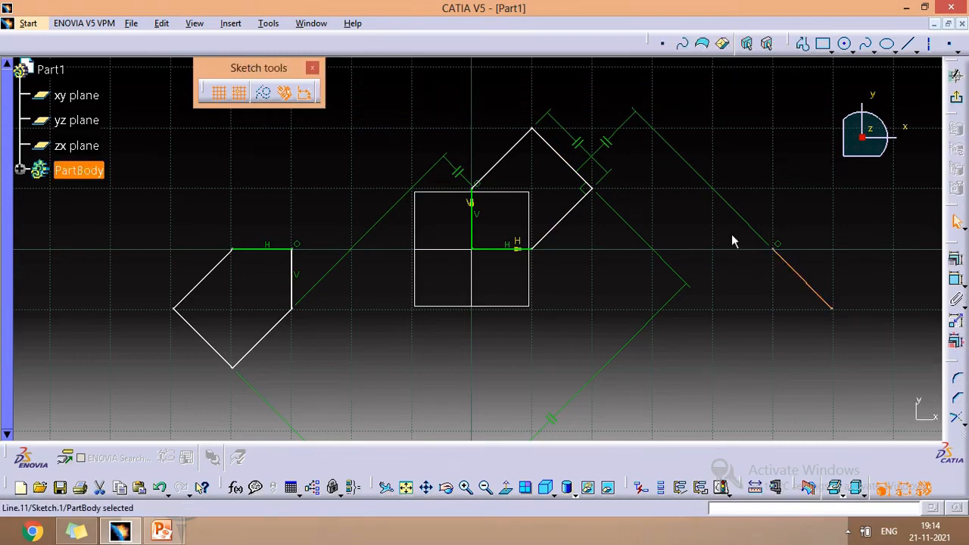
- Draw a circle of radius 10 mm centred at (40, -20)
left_click(846, 46)
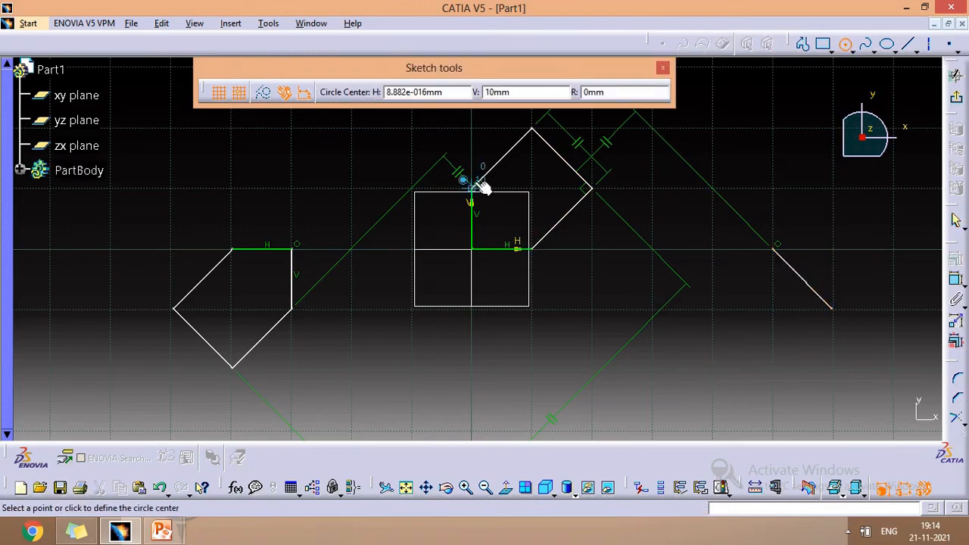
left_click(712, 369)
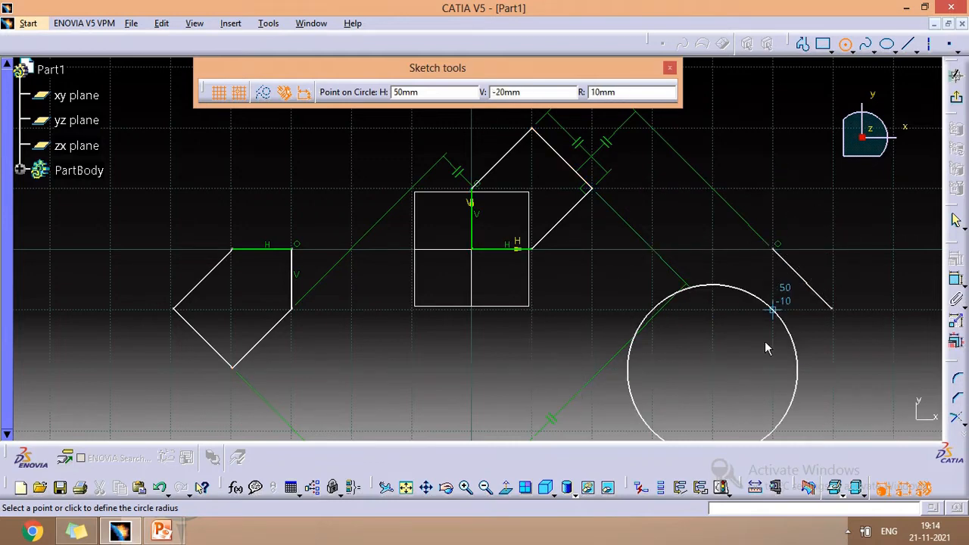
left_click(773, 369)
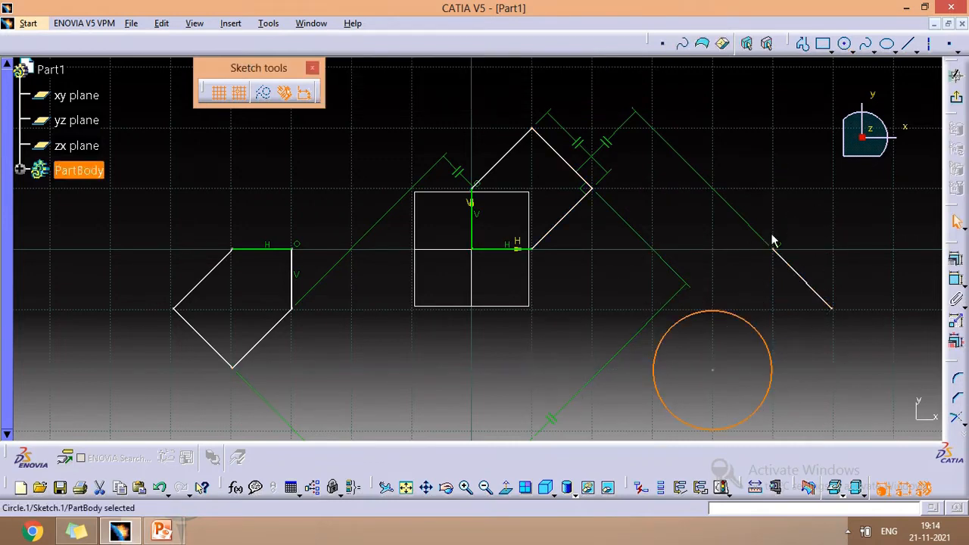
- Turn off snap to point and draw a rectangle about 23 by 10 mm starting near (-50, 20)
left_click(239, 92)
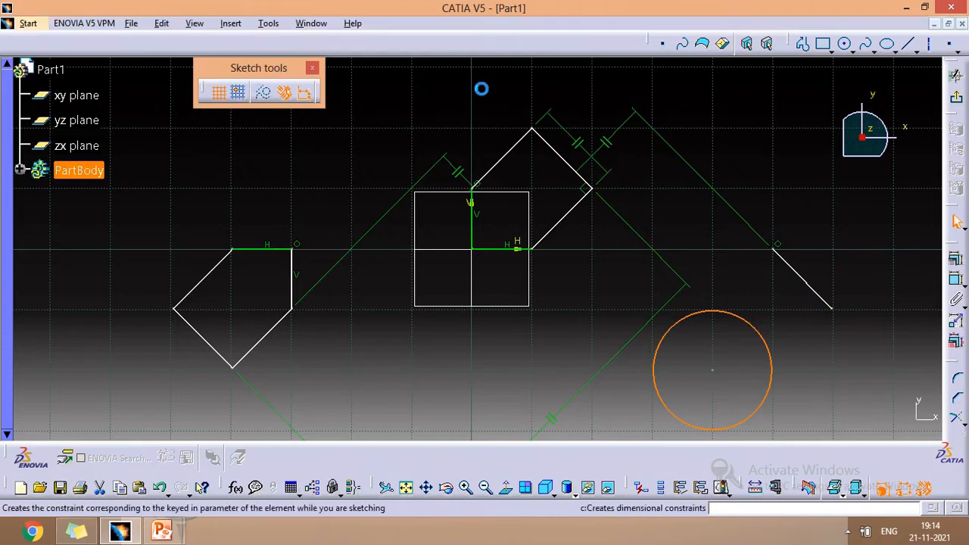
left_click(824, 44)
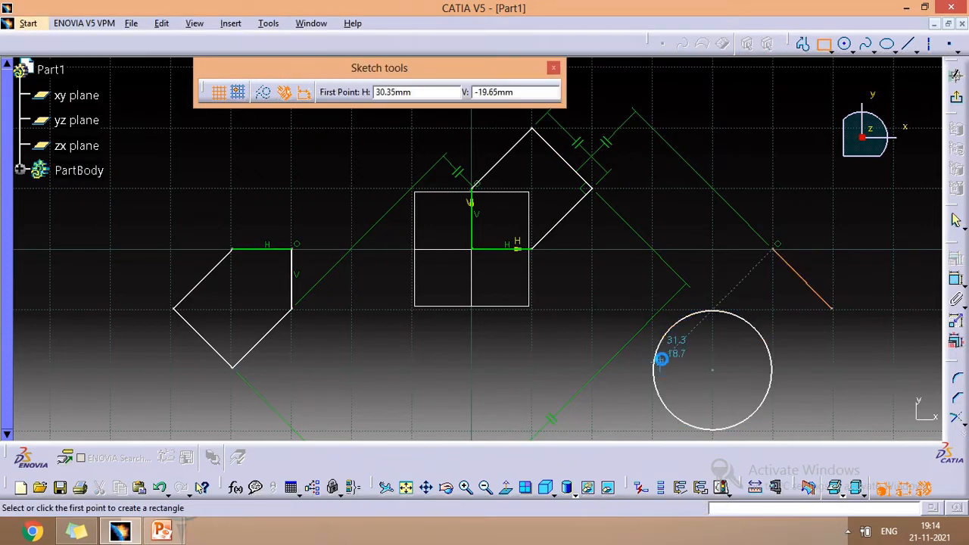
left_click(168, 128)
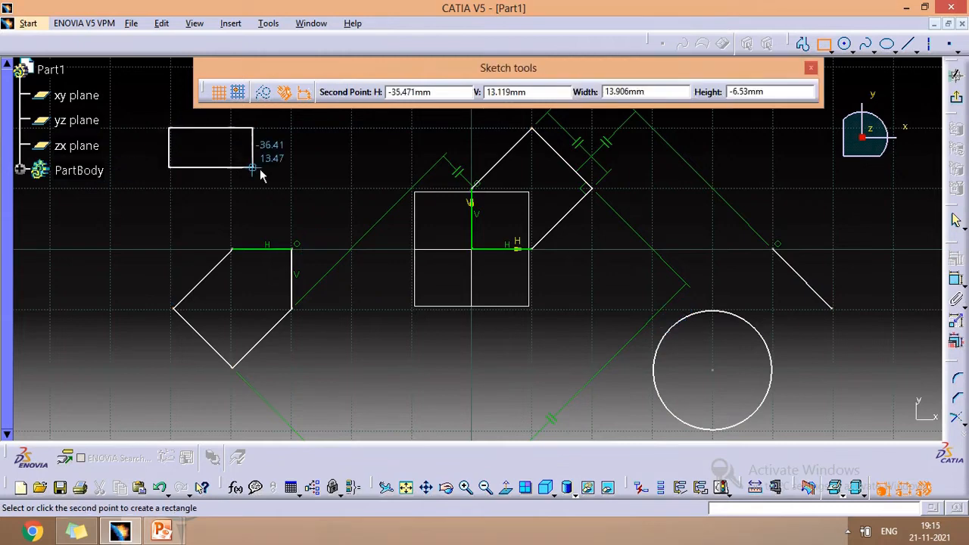
left_click(305, 189)
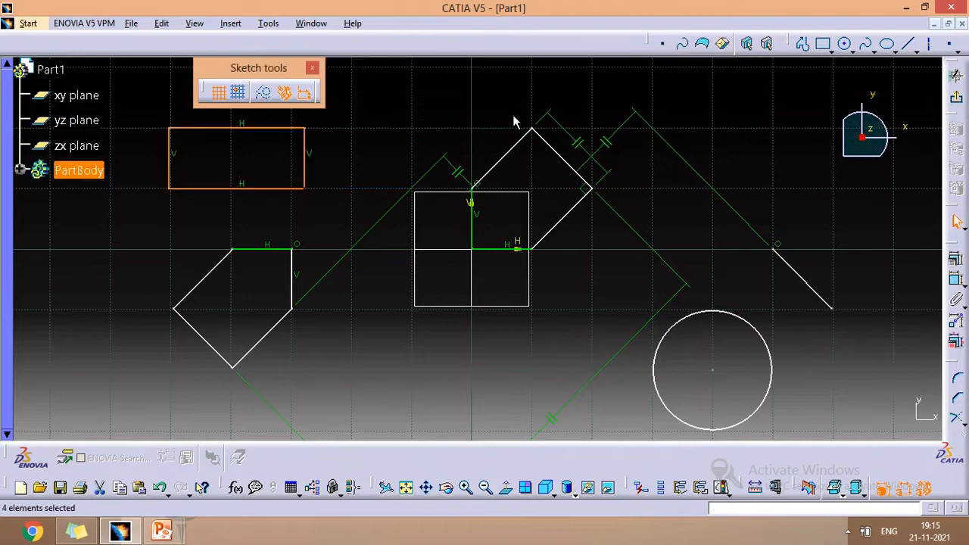
- Draw an open zigzag profile in the upper right, through about (70, 30), (90, 0) and (60, 10)
left_click(804, 45)
left_click(712, 112)
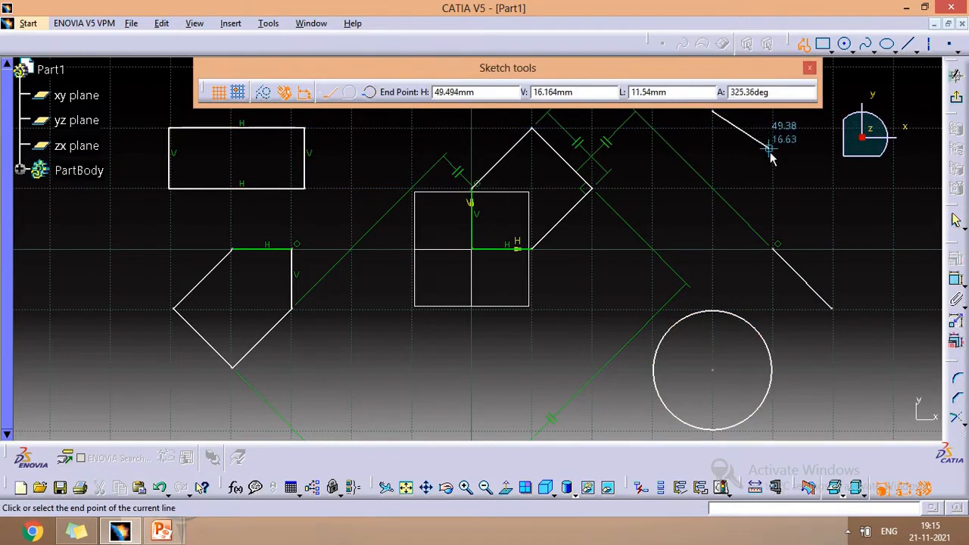
left_click(775, 182)
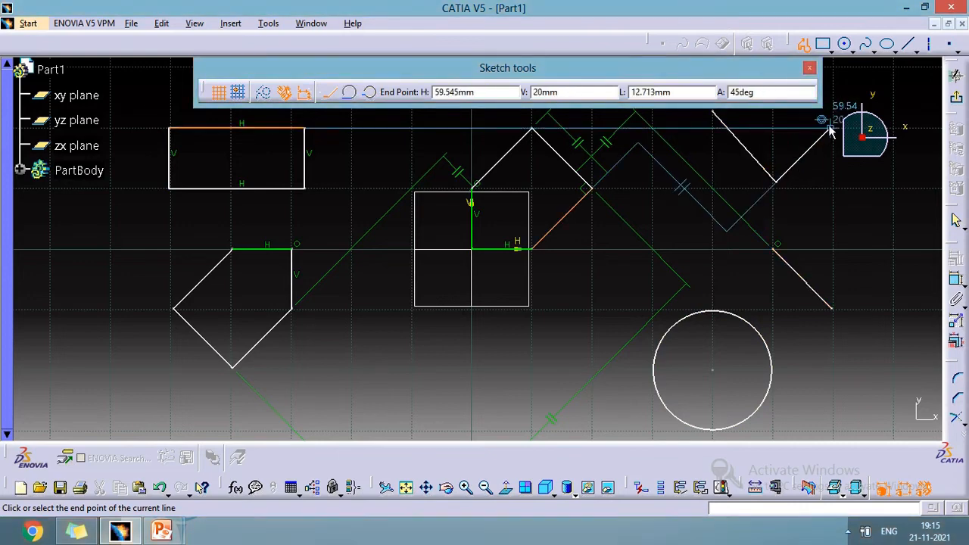
scroll(817, 195, "up", 5)
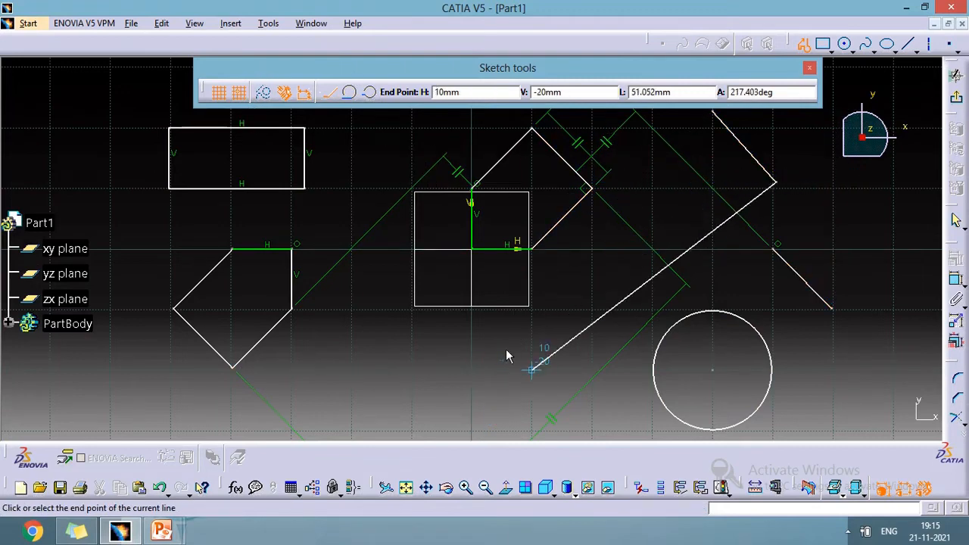
left_click(485, 487)
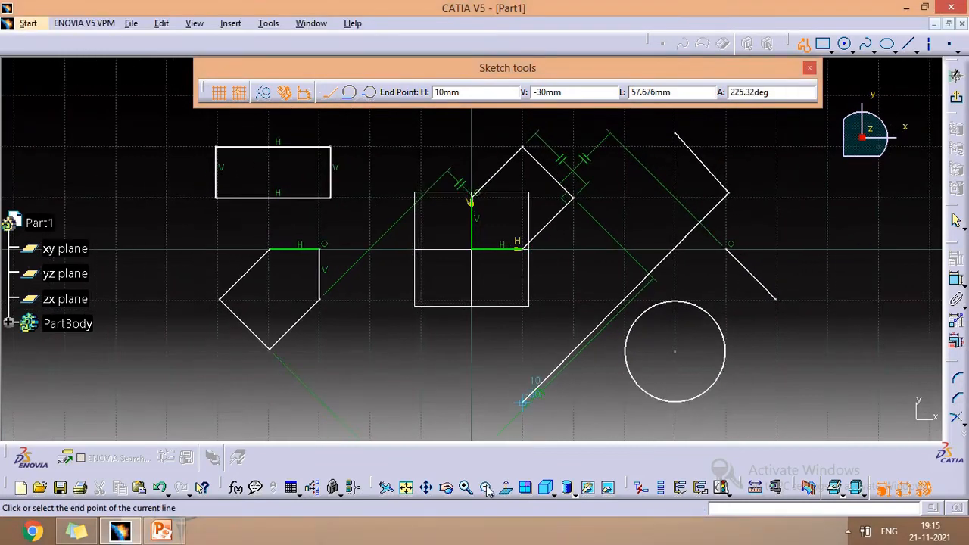
left_click(486, 488)
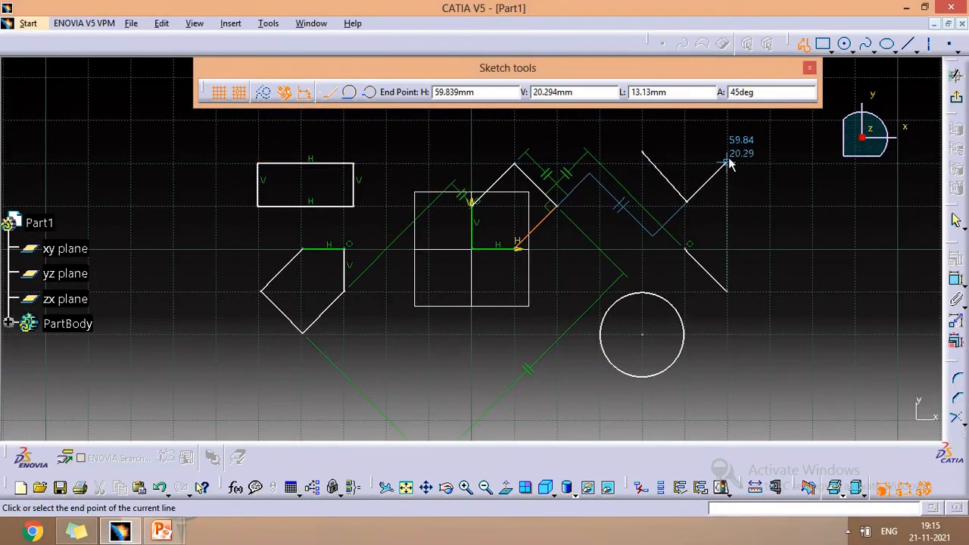
left_click(766, 120)
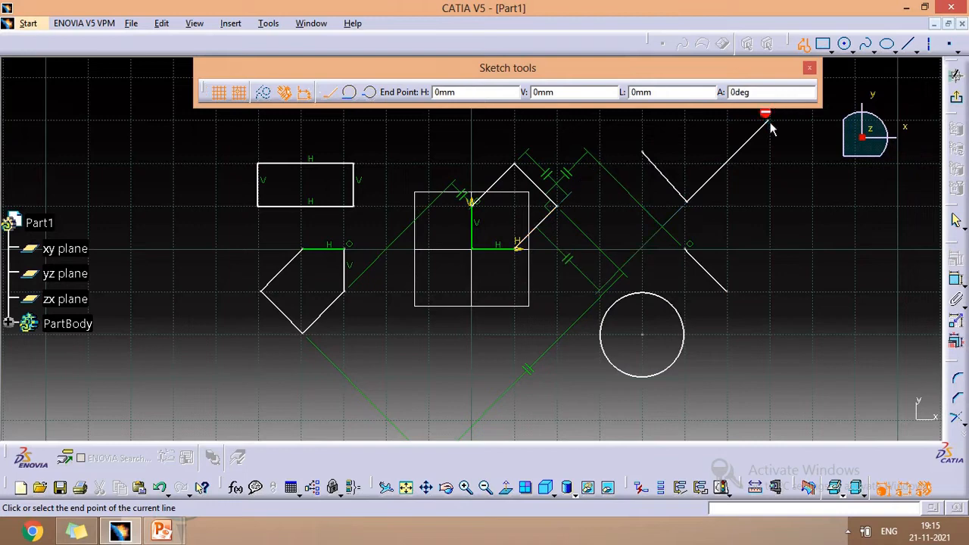
left_click(857, 250)
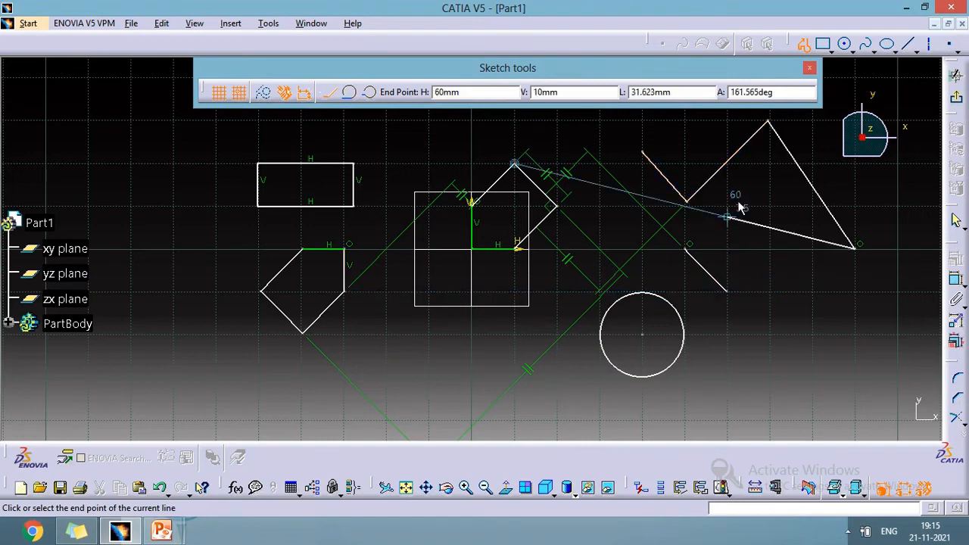
scroll(761, 195, "down", 5)
left_click(761, 194)
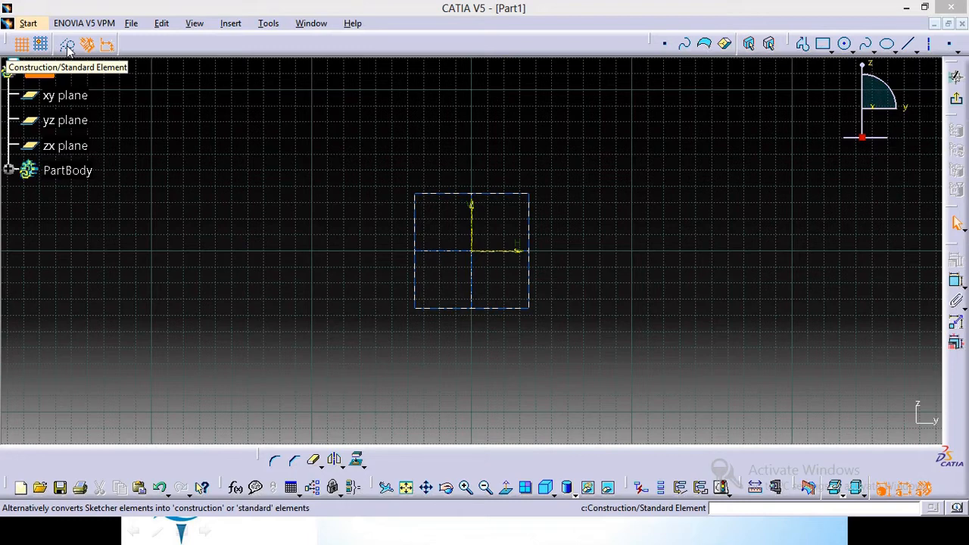
- In a new sketch, draw a closed profile right of the origin: horizontal line, tangent arc, top line and a sloping segment back to the start
left_click(68, 47)
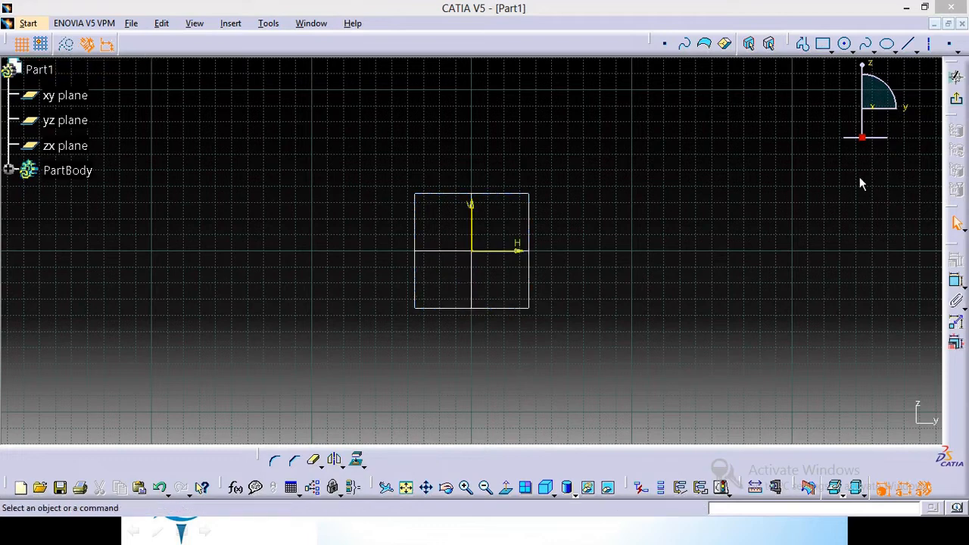
left_click(804, 46)
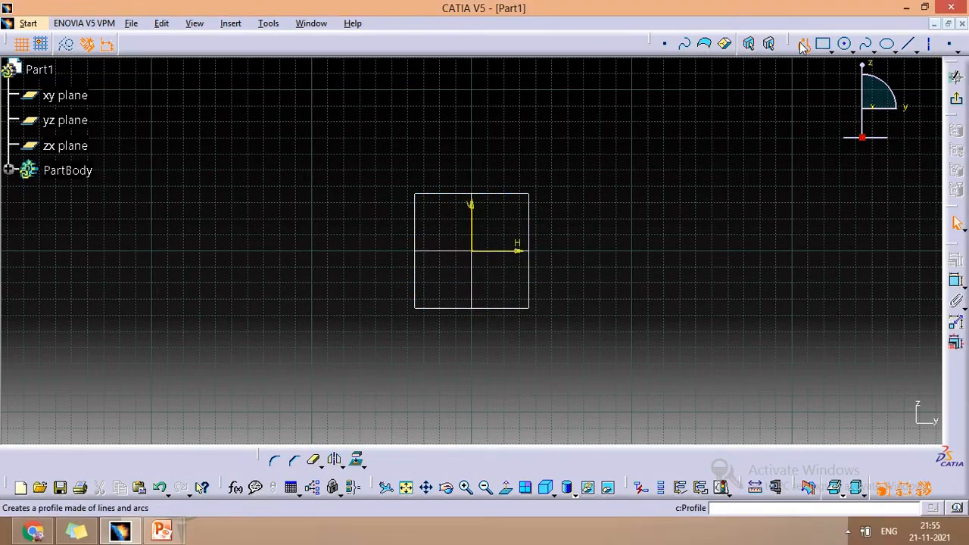
left_click(586, 250)
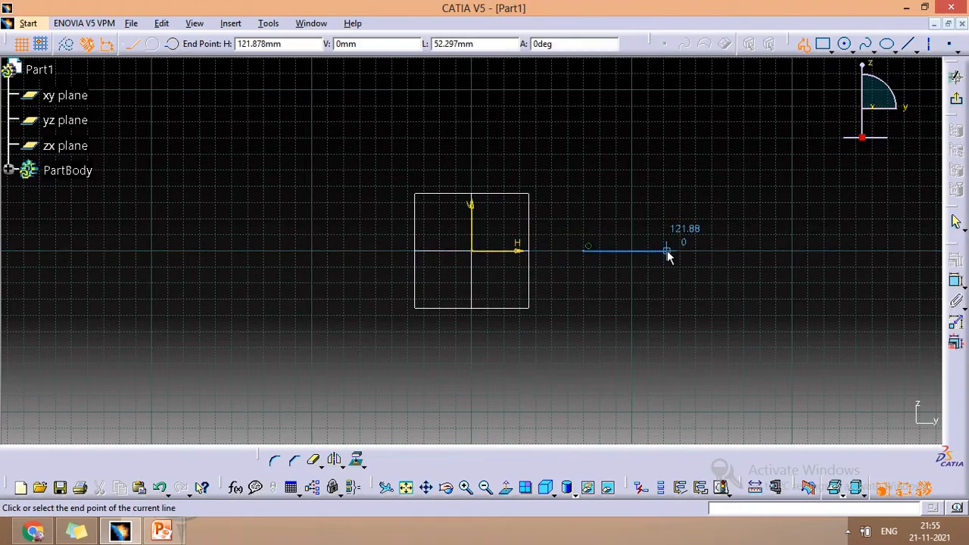
left_click(667, 251)
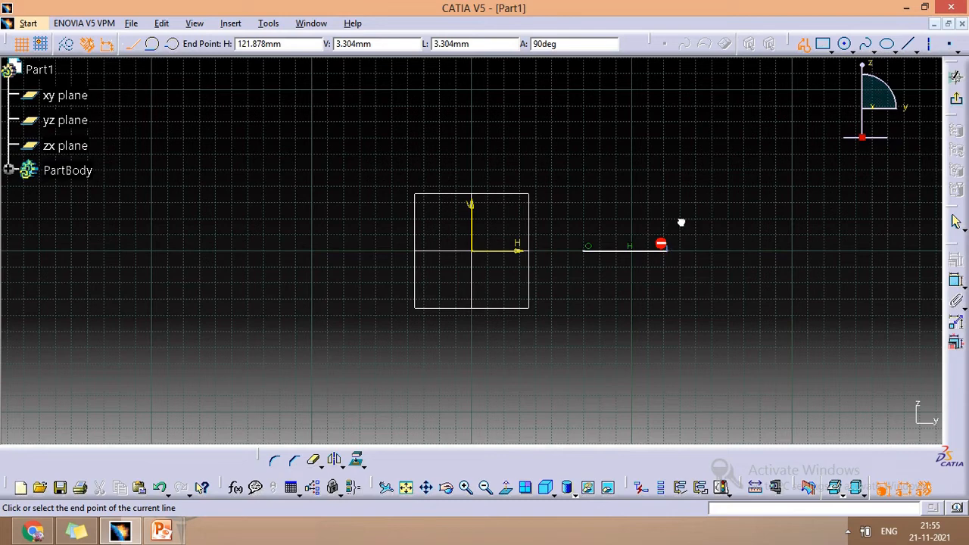
left_click_drag(667, 187, 666, 180)
left_click(666, 180)
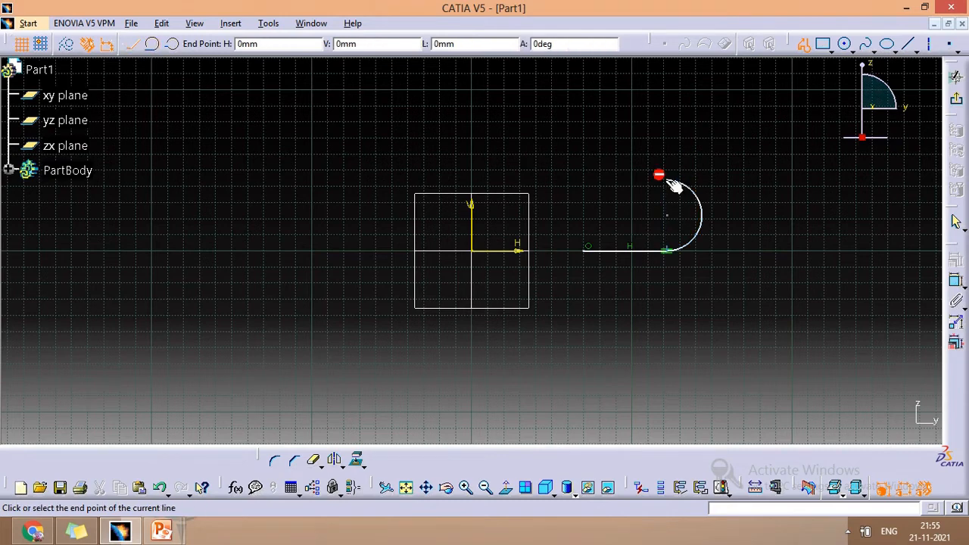
left_click(632, 180)
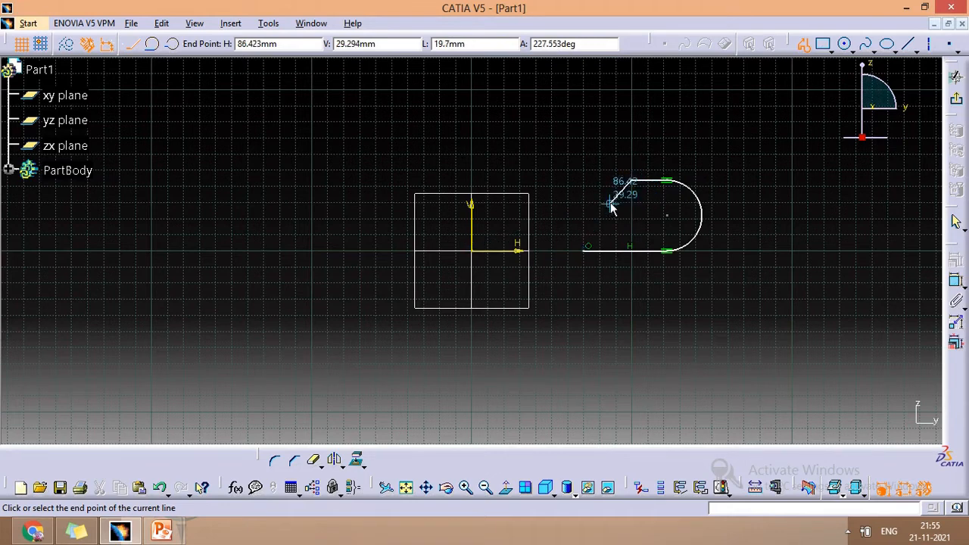
left_click(615, 205)
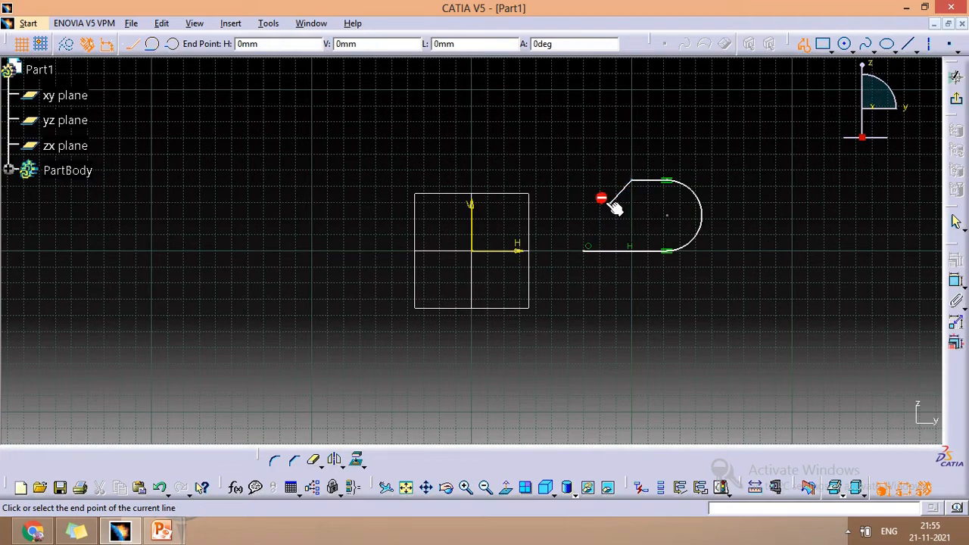
middle_click_drag(601, 199, 572, 227)
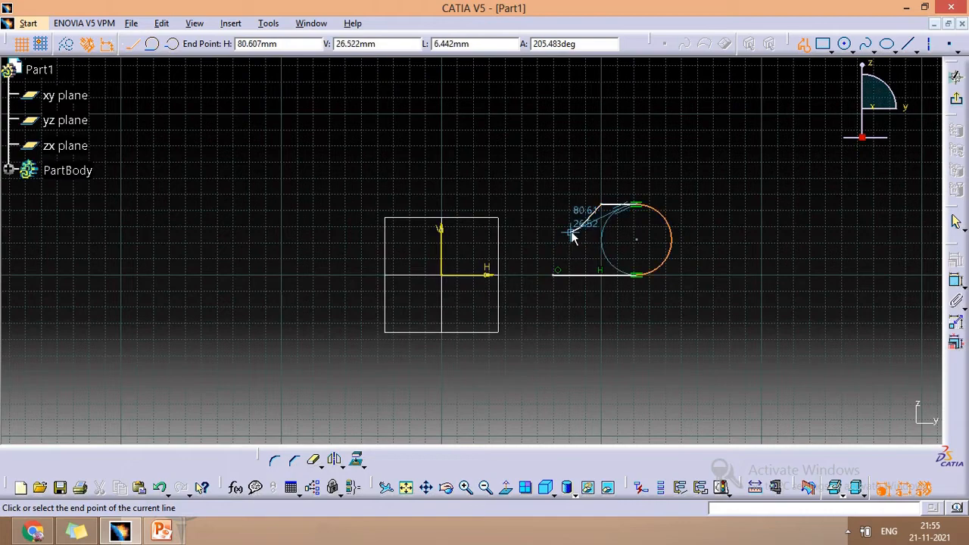
middle_click_drag(592, 232, 578, 242)
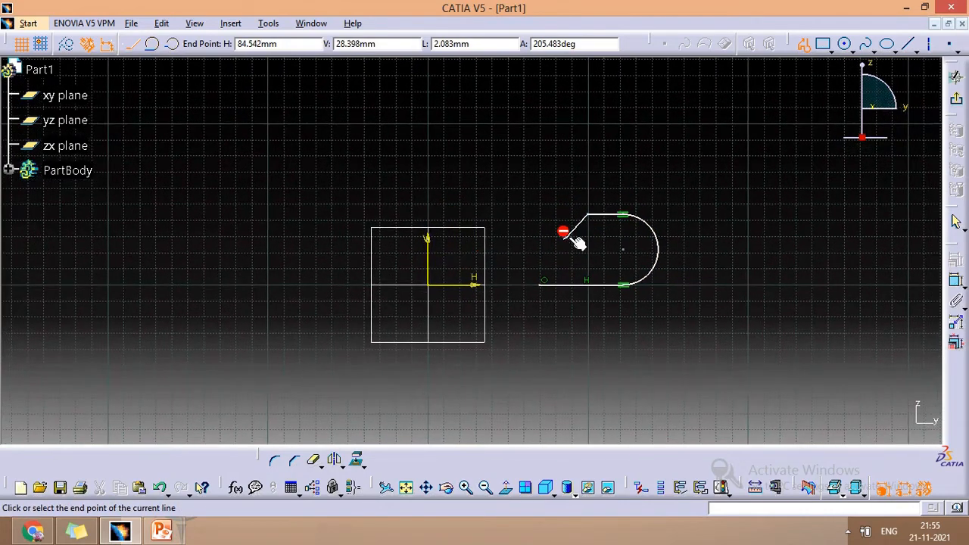
left_click(542, 284)
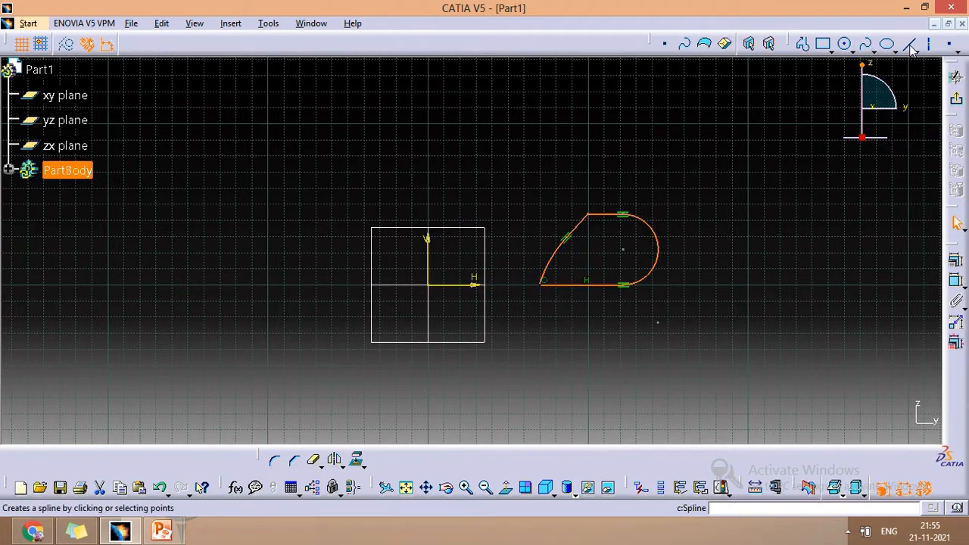
- Draw a vertical line left of the origin at about H -55 mm, down to about -57 mm
left_click(865, 43)
left_click(340, 153)
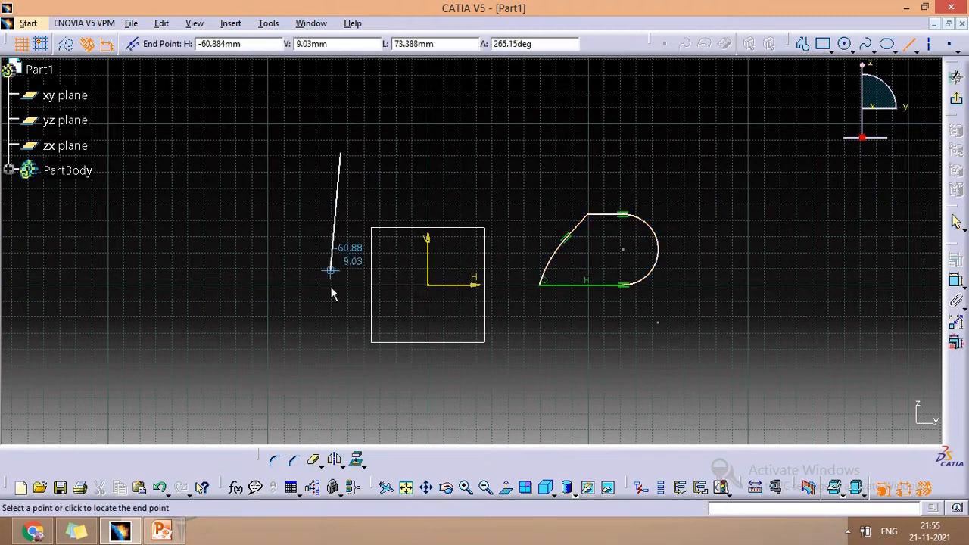
left_click(340, 384)
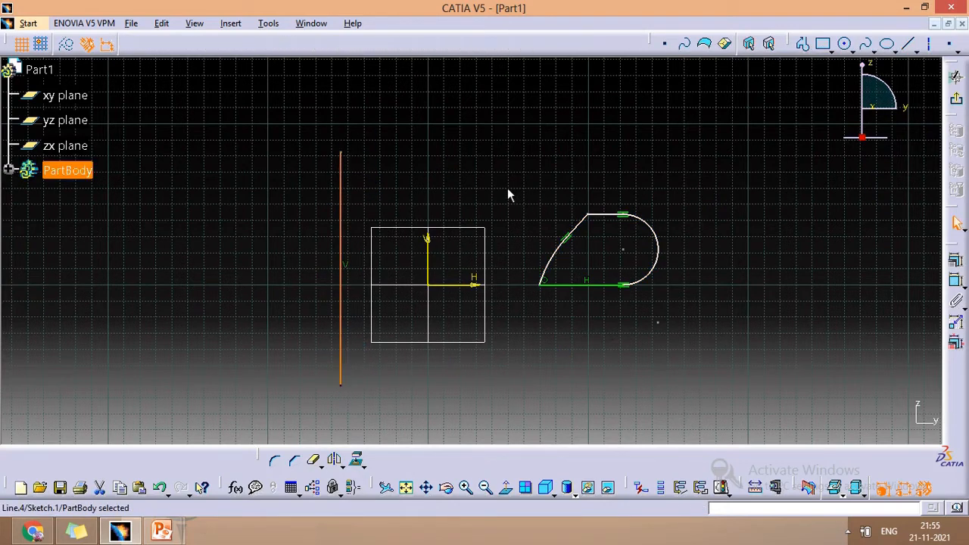
- Mirror the closed profile about the vertical line
left_click_drag(508, 190, 706, 300)
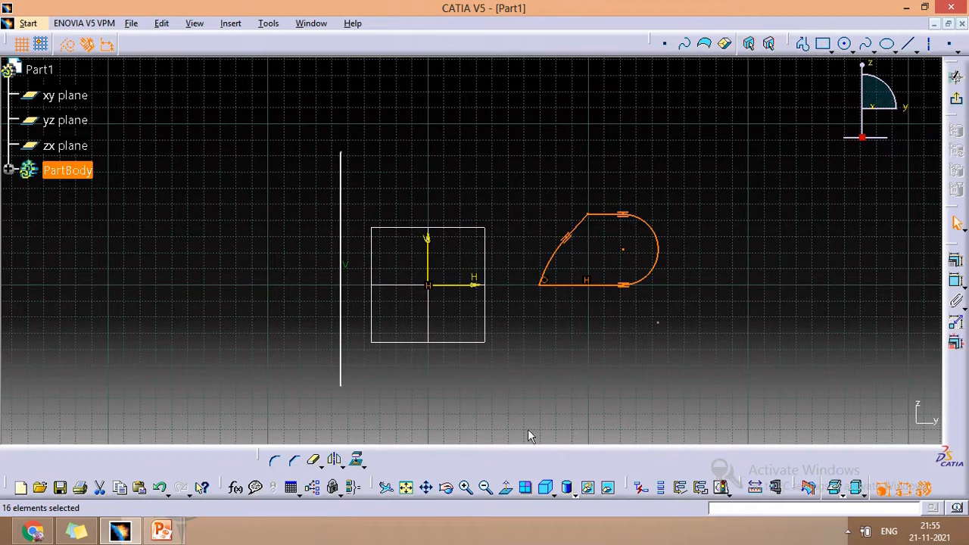
left_click(334, 459)
left_click(341, 259)
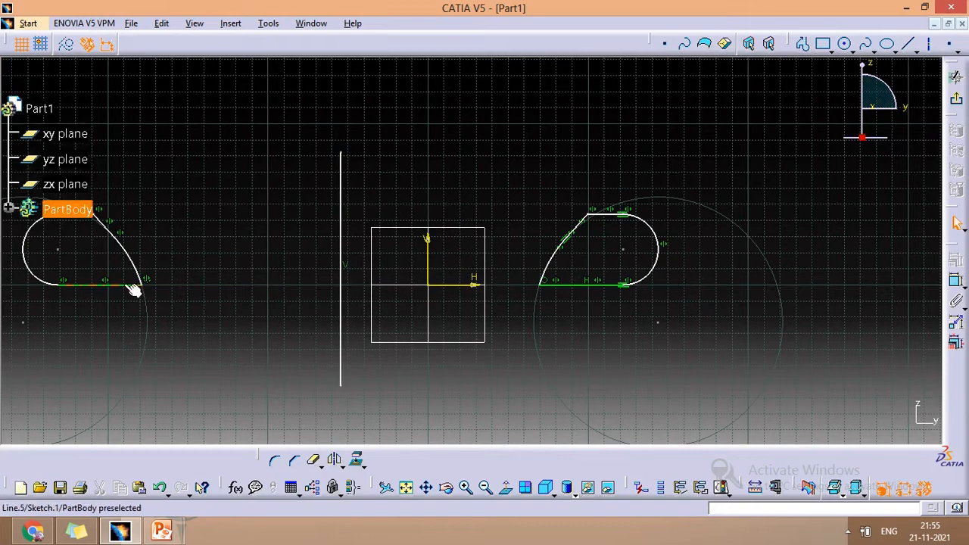
middle_click_drag(223, 239, 407, 225)
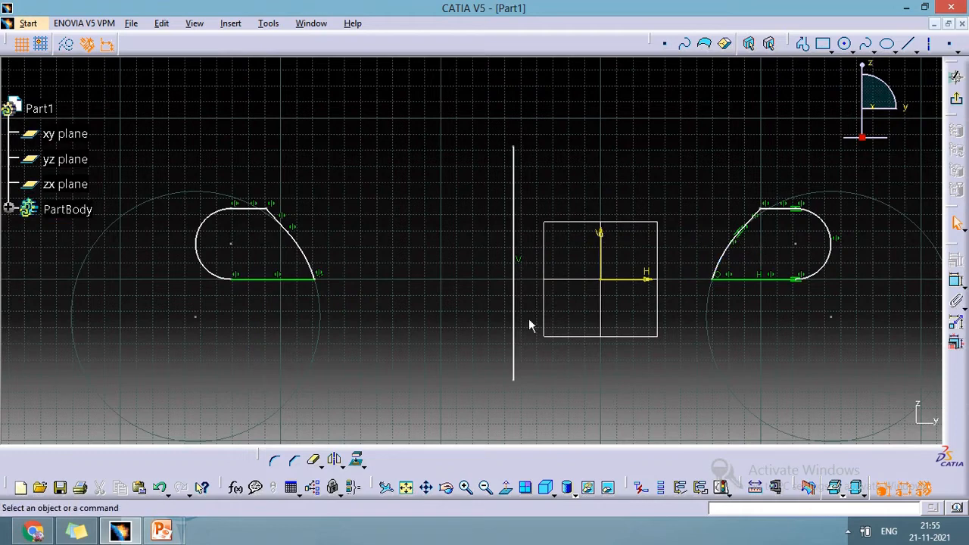
left_click(958, 103)
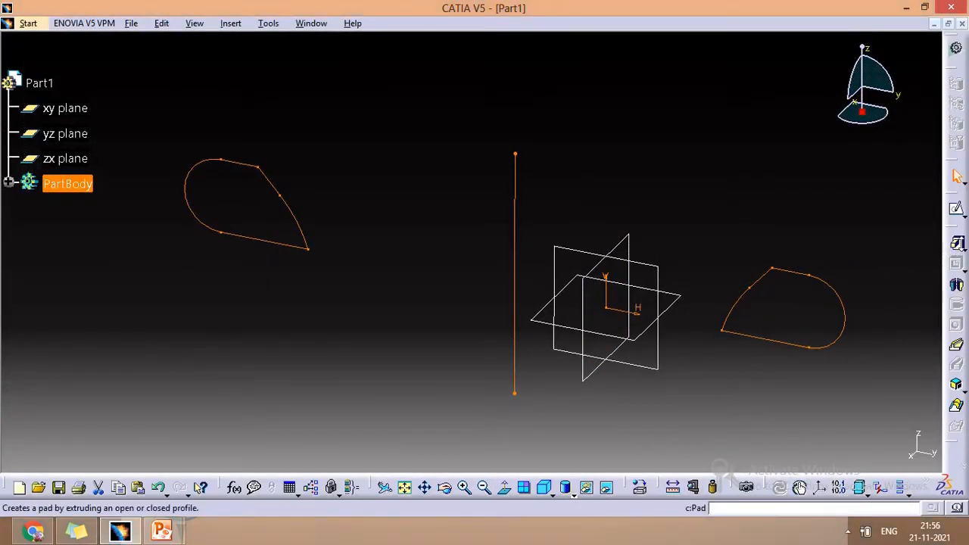
left_click(957, 244)
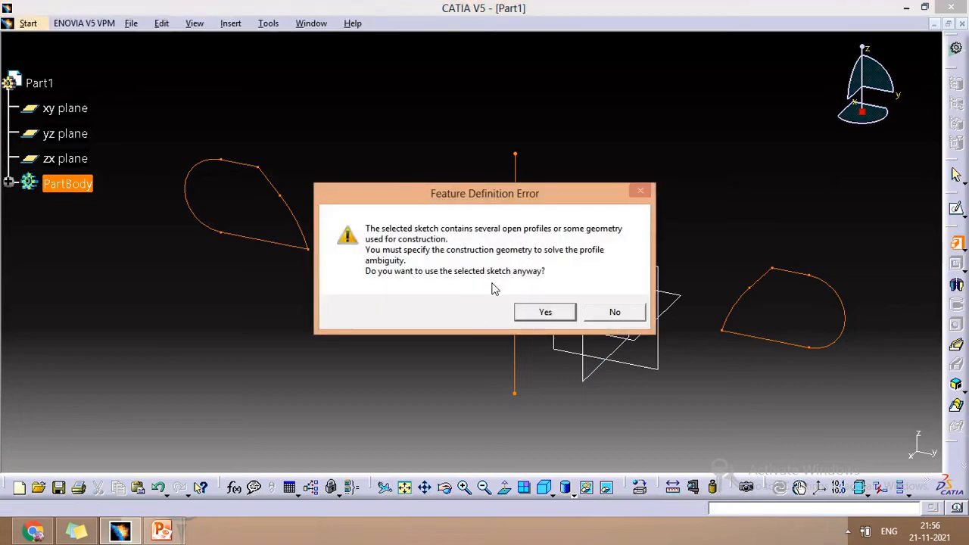
left_click(615, 312)
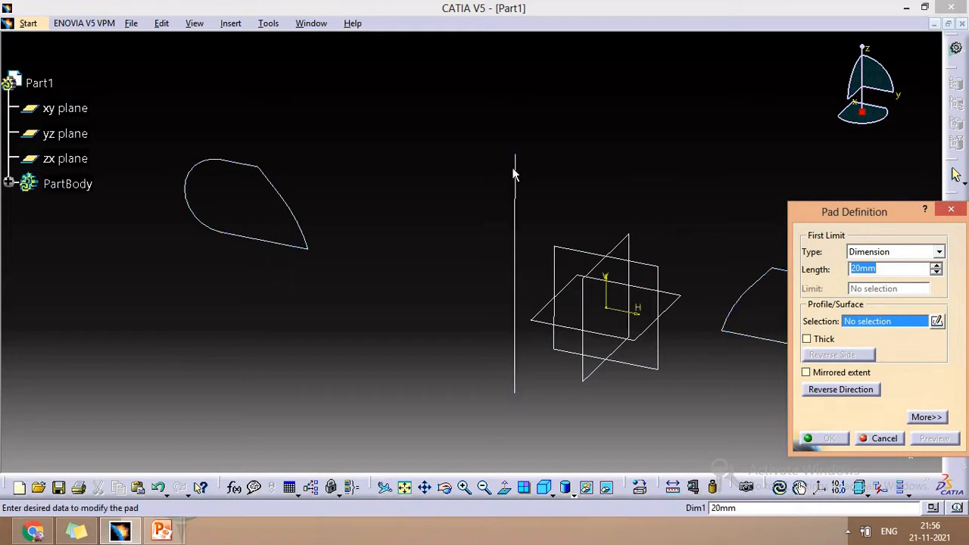
left_click(882, 439)
- Reopen Sketch.1 for editing from the specification tree
left_click(533, 304)
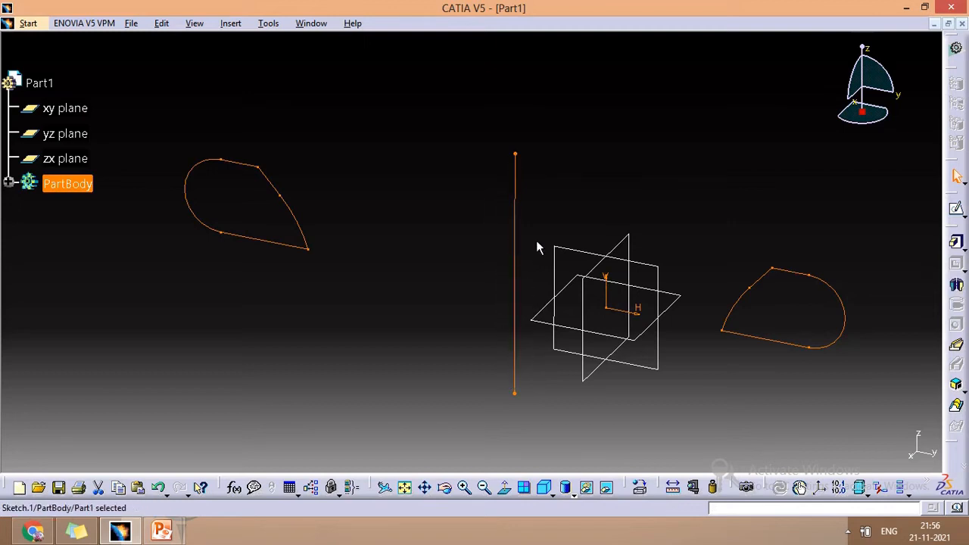
left_click(9, 183)
right_click(84, 209)
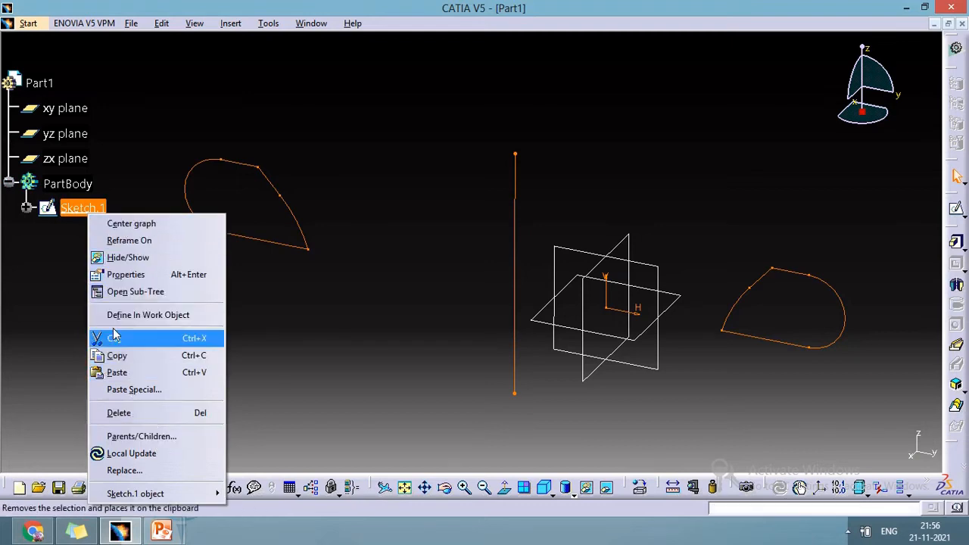
mouse_move(141, 493)
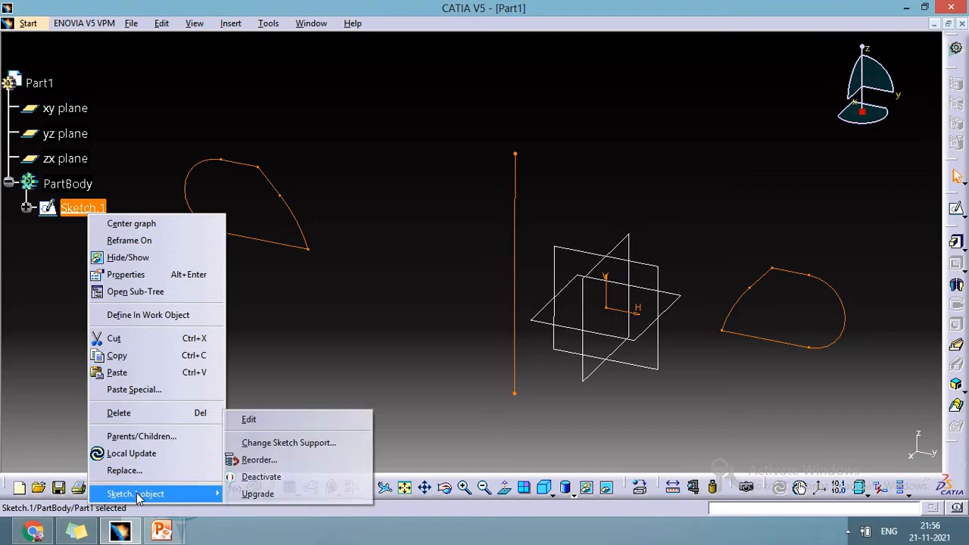
left_click(249, 419)
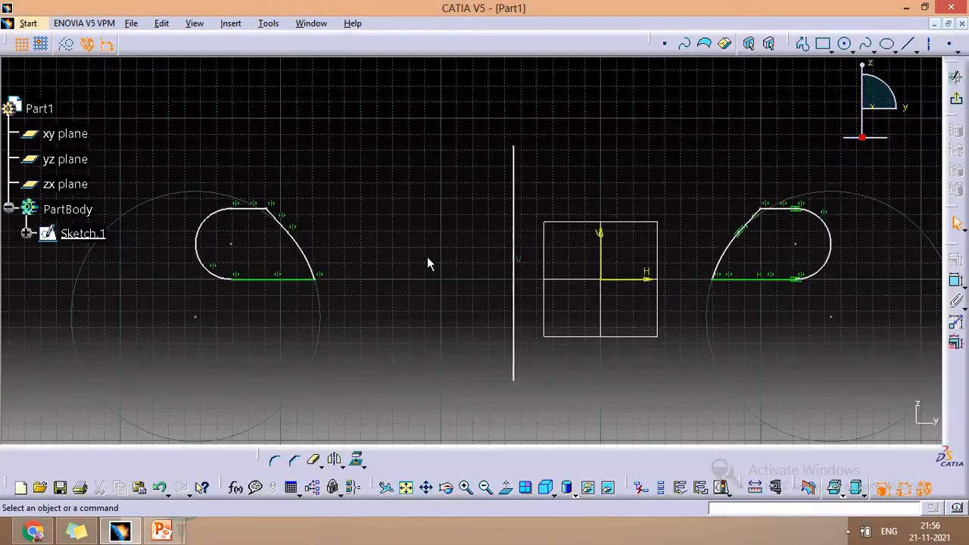
- Convert the vertical mirror line into a construction element
left_click(68, 46)
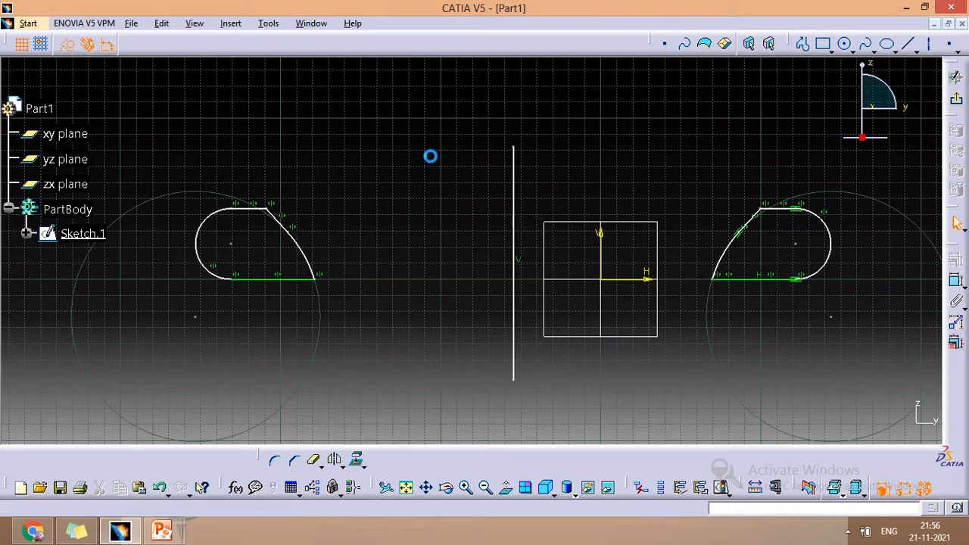
left_click(522, 212)
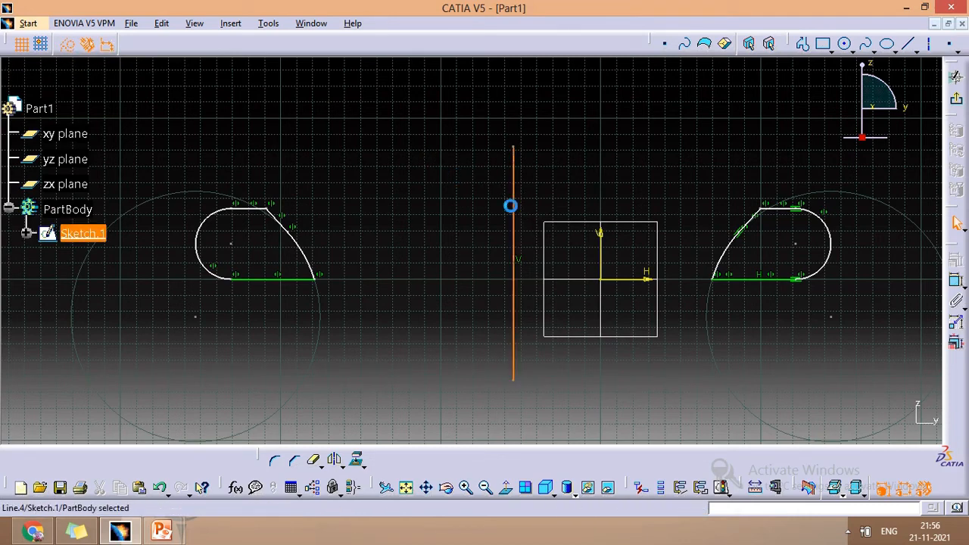
left_click(67, 45)
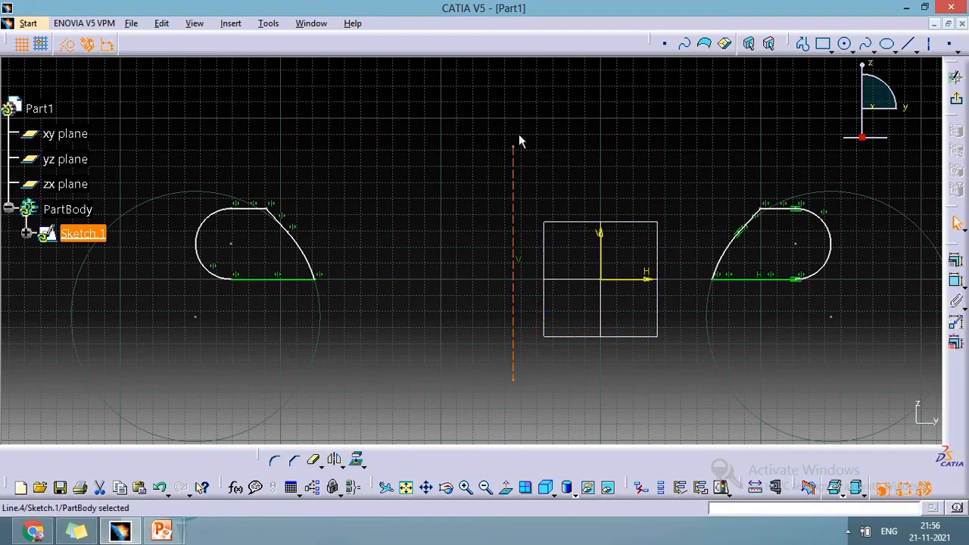
- Exit the sketcher and pad Sketch.1 with a length of 20 mm
left_click(955, 77)
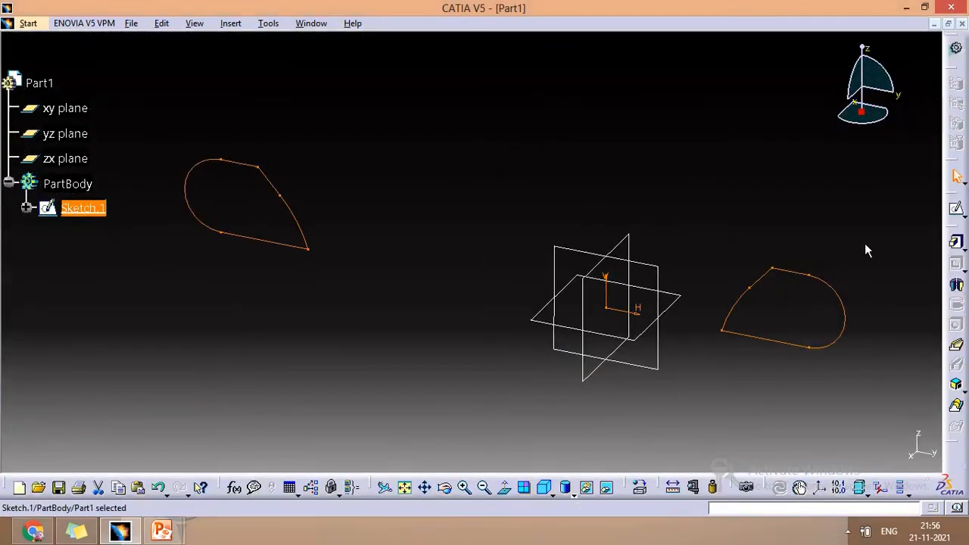
left_click(956, 243)
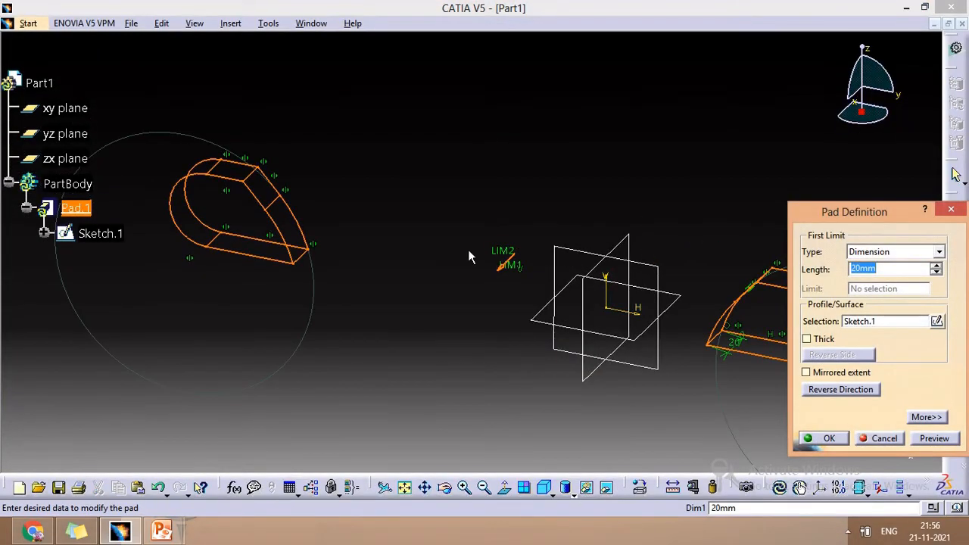
left_click(827, 438)
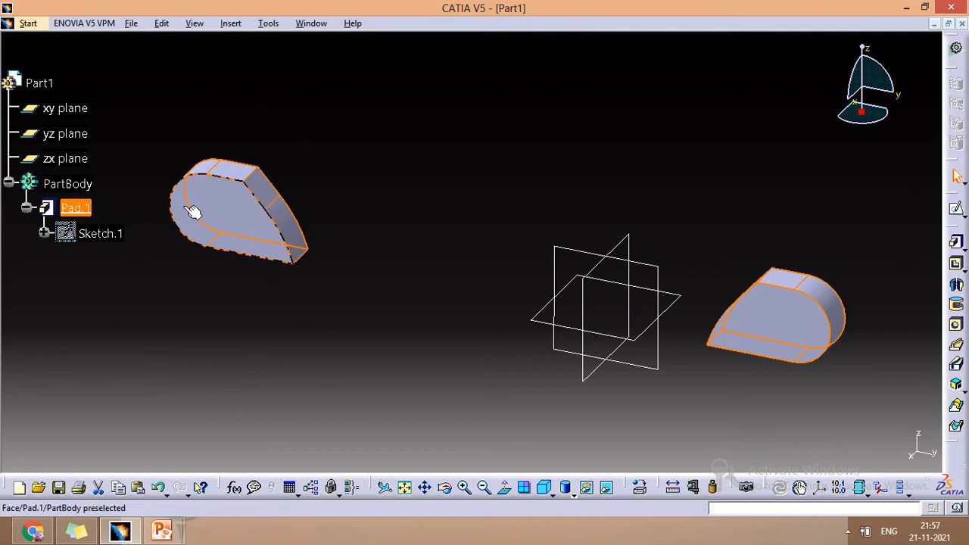
- Open Sketch.1 under Pad.1 for editing again
right_click(117, 235)
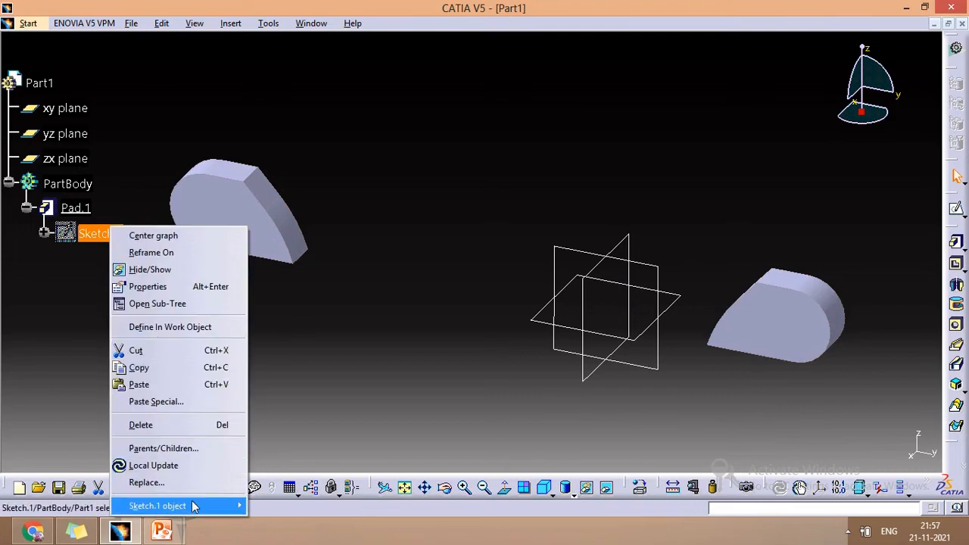
mouse_move(193, 505)
left_click(288, 433)
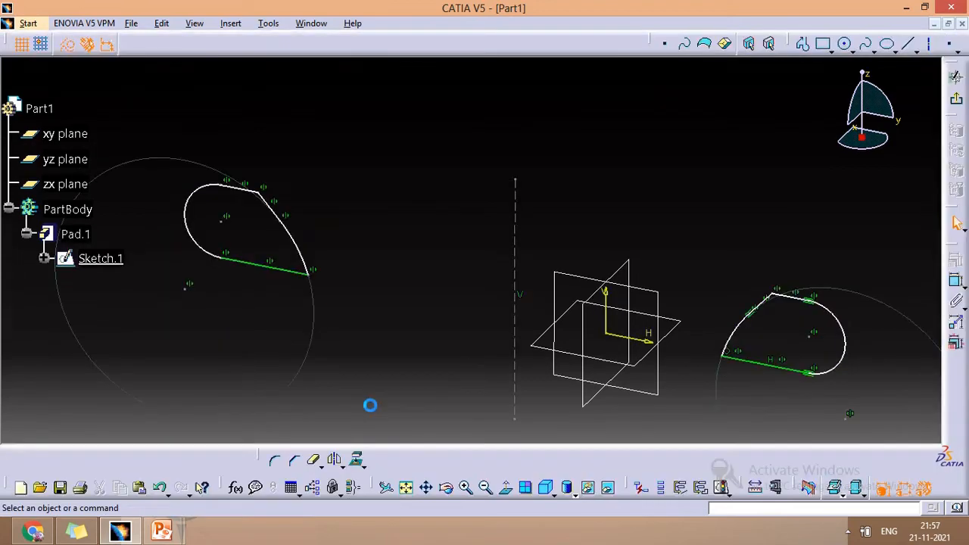